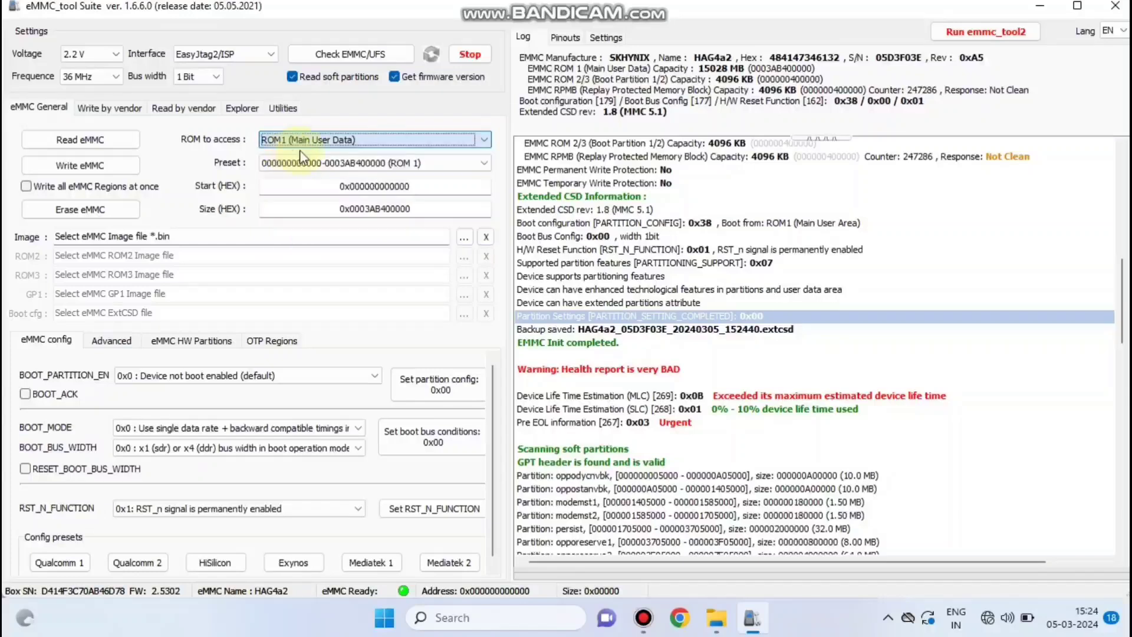
left_click(302, 158)
scroll(311, 246, "up", 1)
scroll(312, 247, "up", 5)
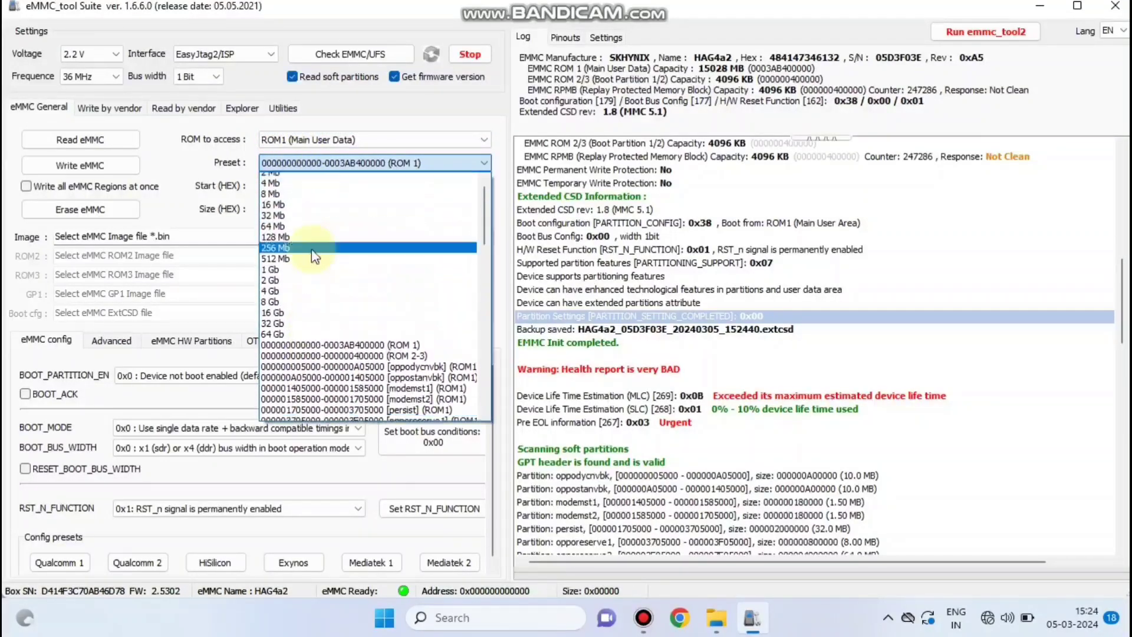
left_click(310, 286)
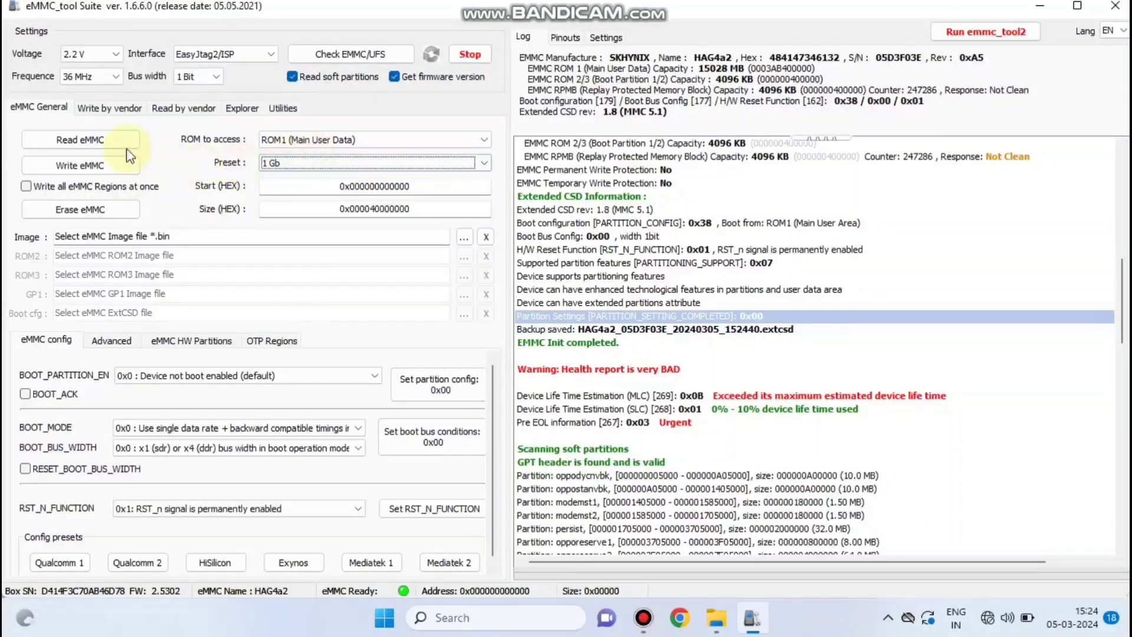
left_click(90, 137)
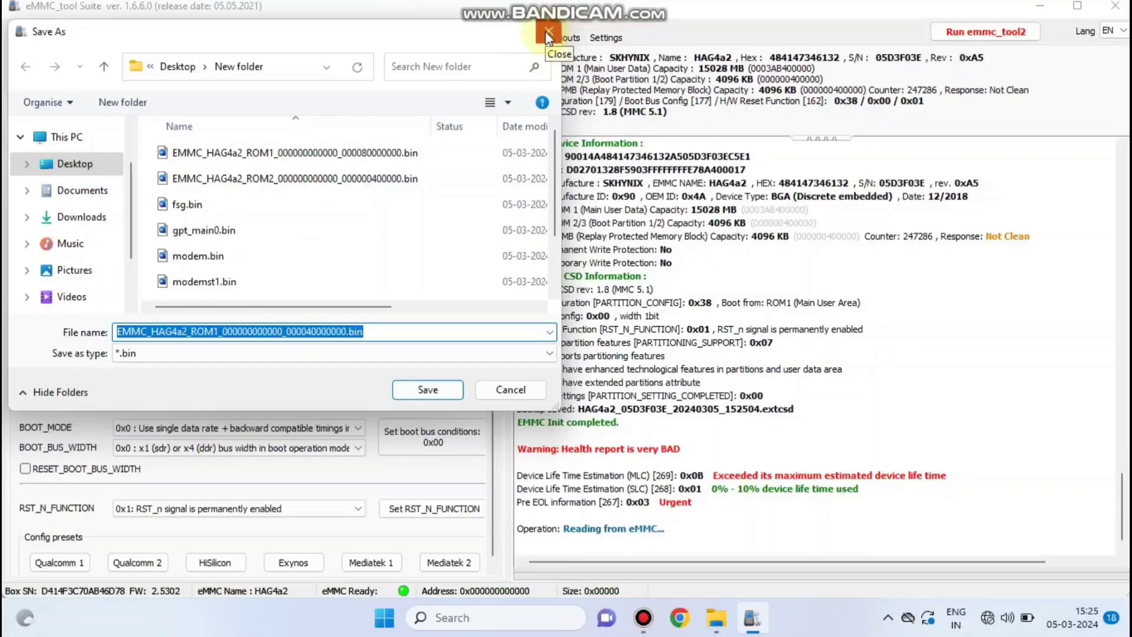
left_click(511, 390)
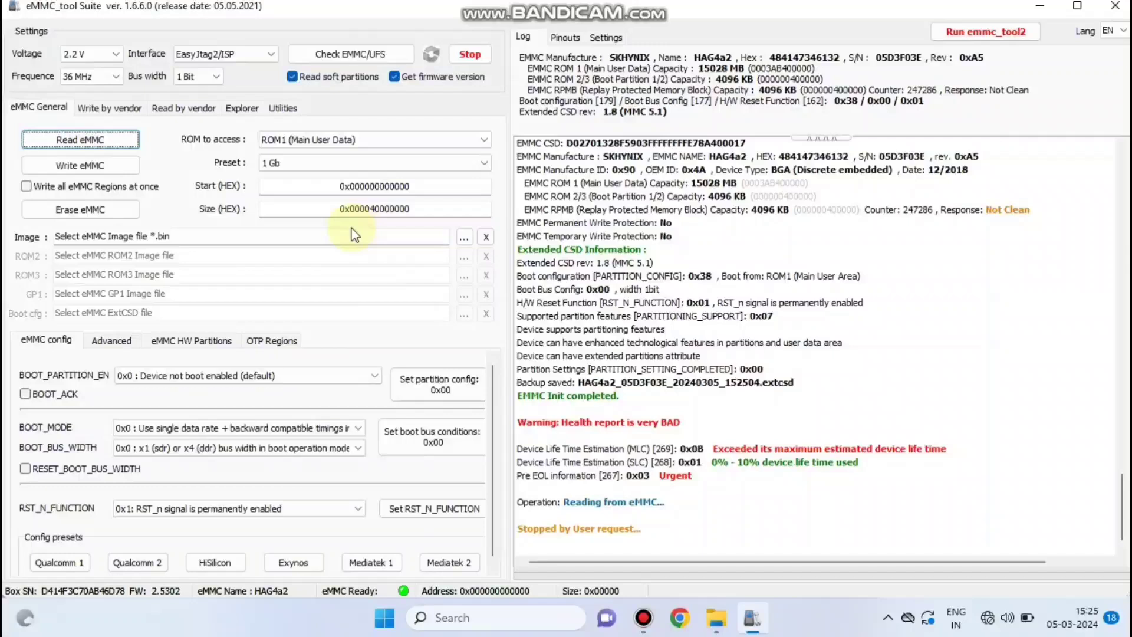
left_click(314, 140)
left_click(307, 152)
left_click(308, 163)
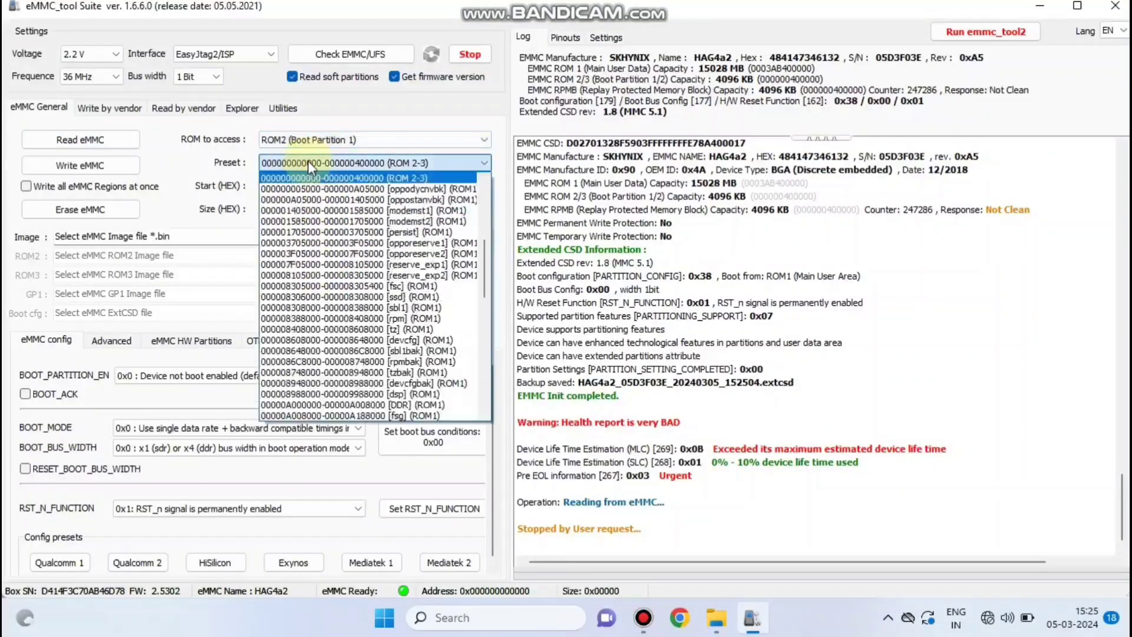
scroll(299, 247, "up", 6)
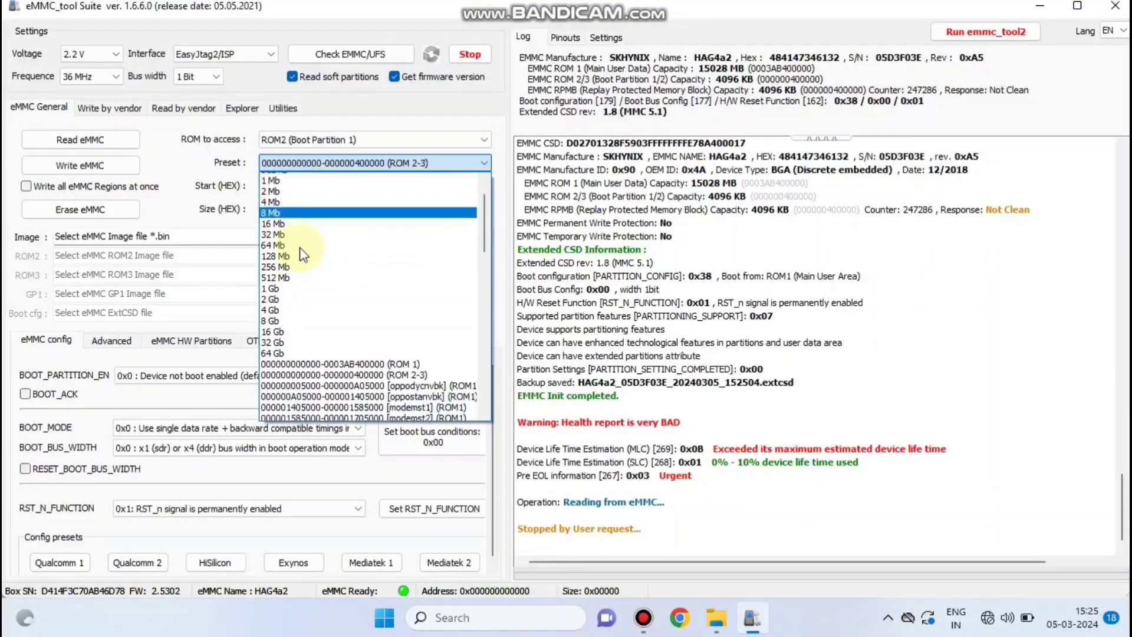
scroll(301, 251, "up", 2)
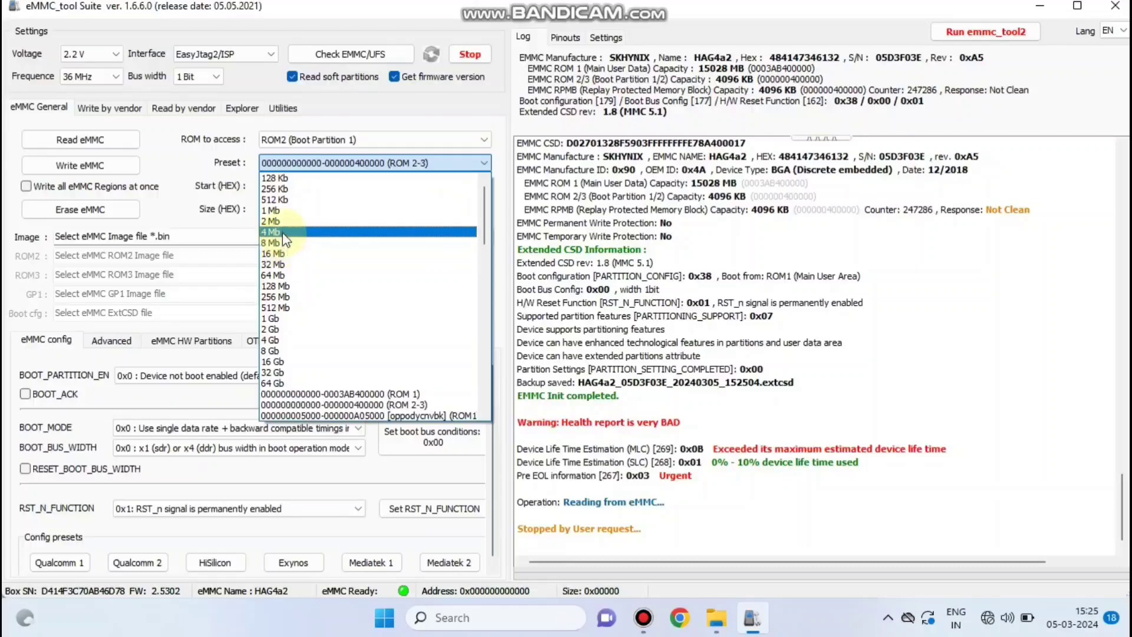
left_click(283, 234)
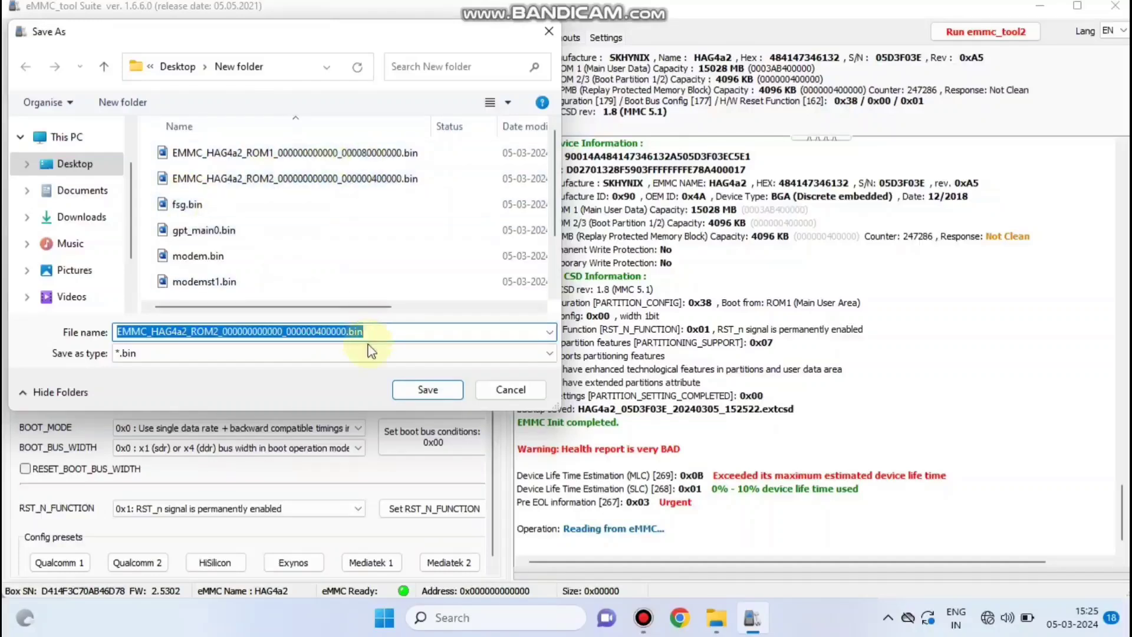
left_click(420, 391)
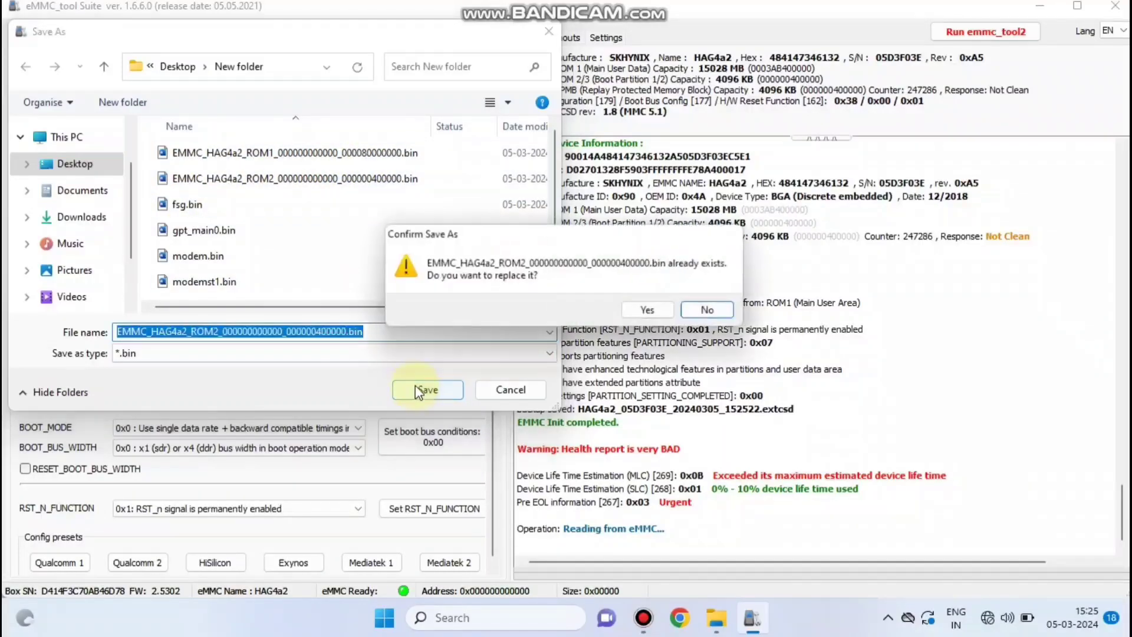
left_click(647, 309)
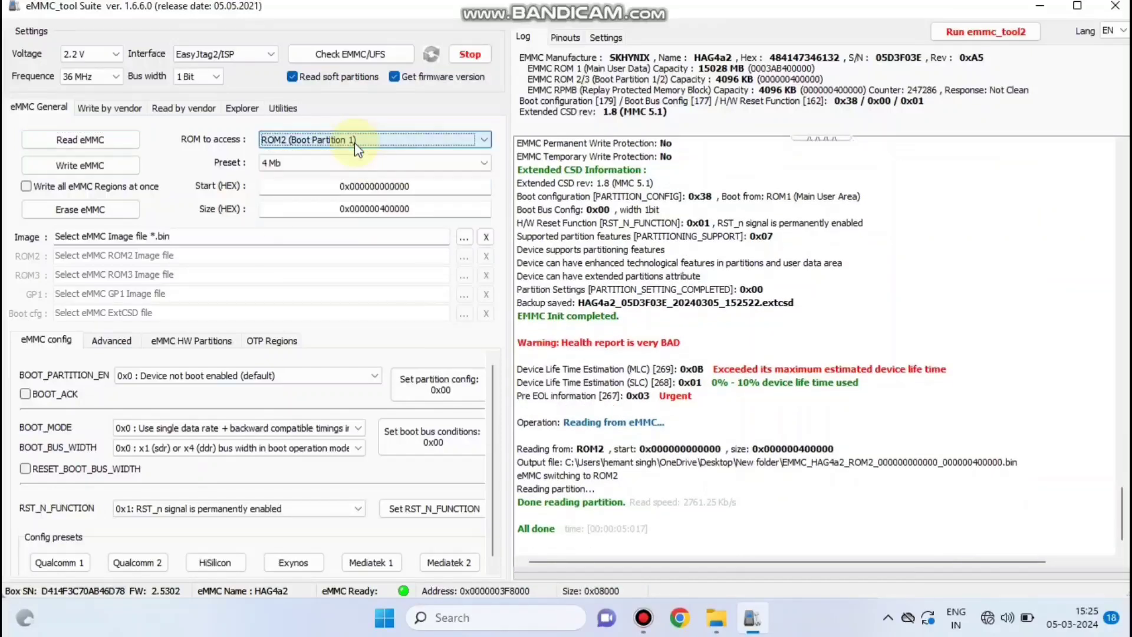
left_click(355, 143)
left_click(302, 176)
left_click(312, 163)
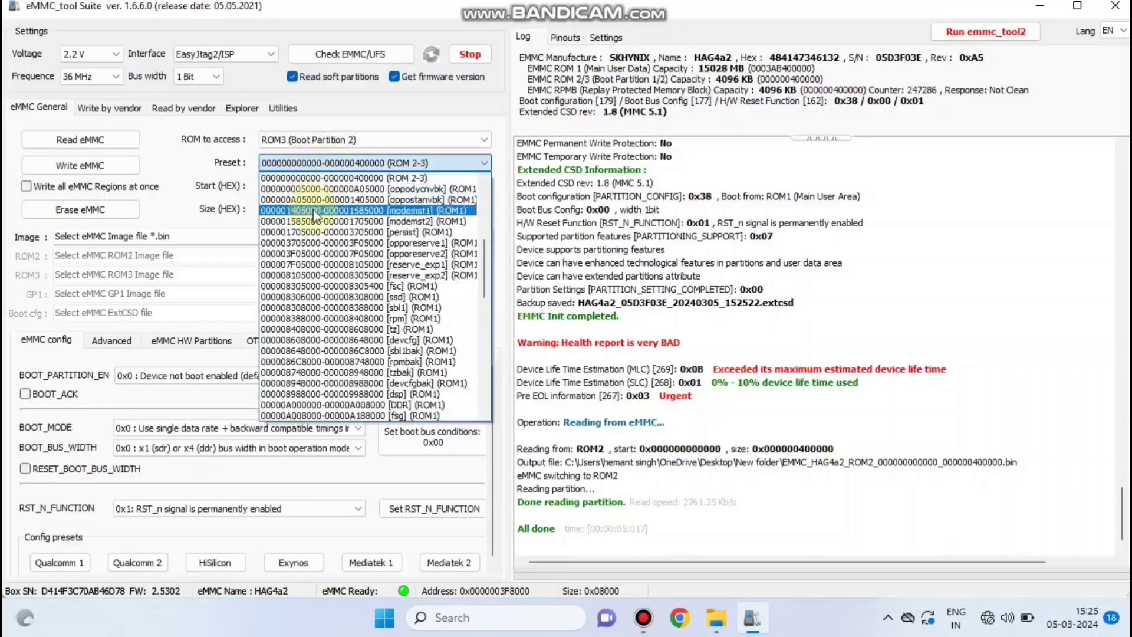
scroll(313, 211, "up", 5)
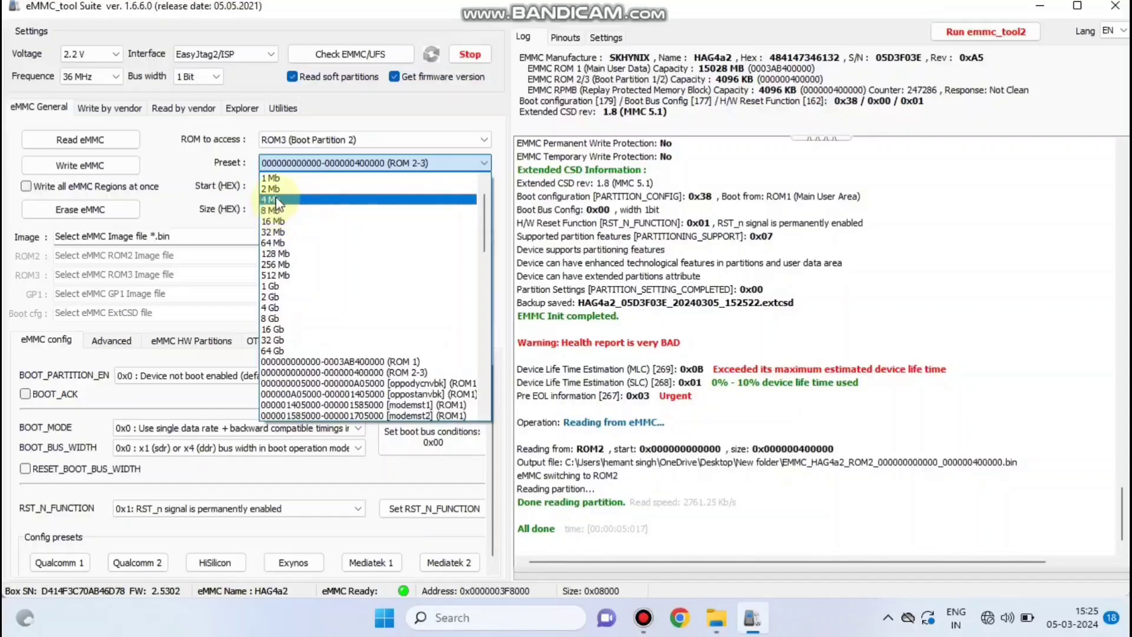
left_click(279, 211)
left_click(64, 145)
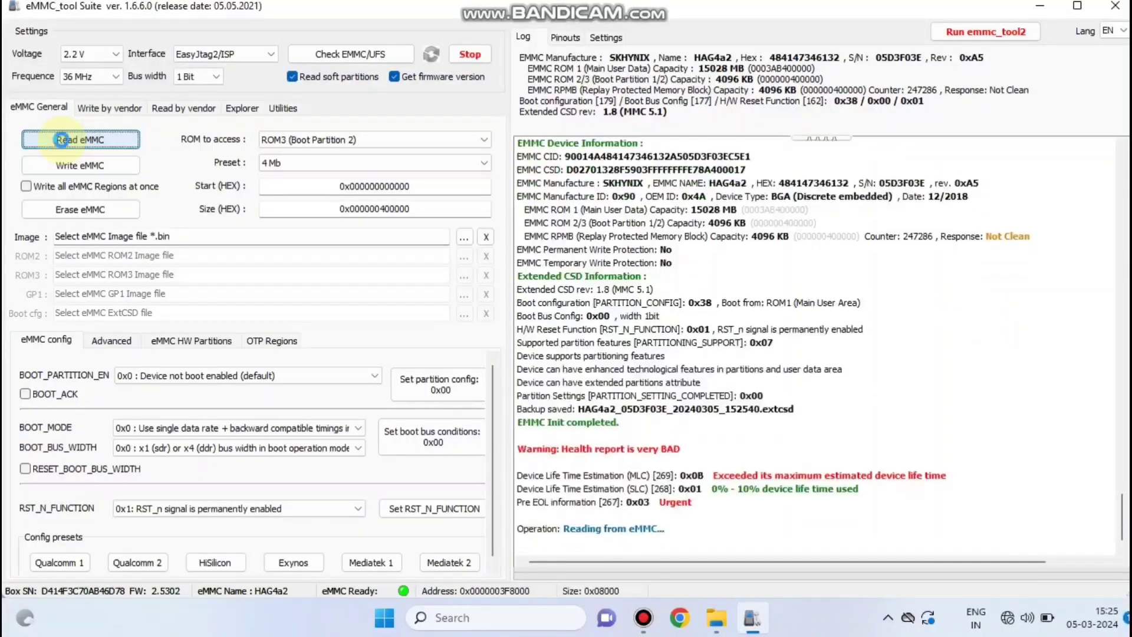
left_click(424, 386)
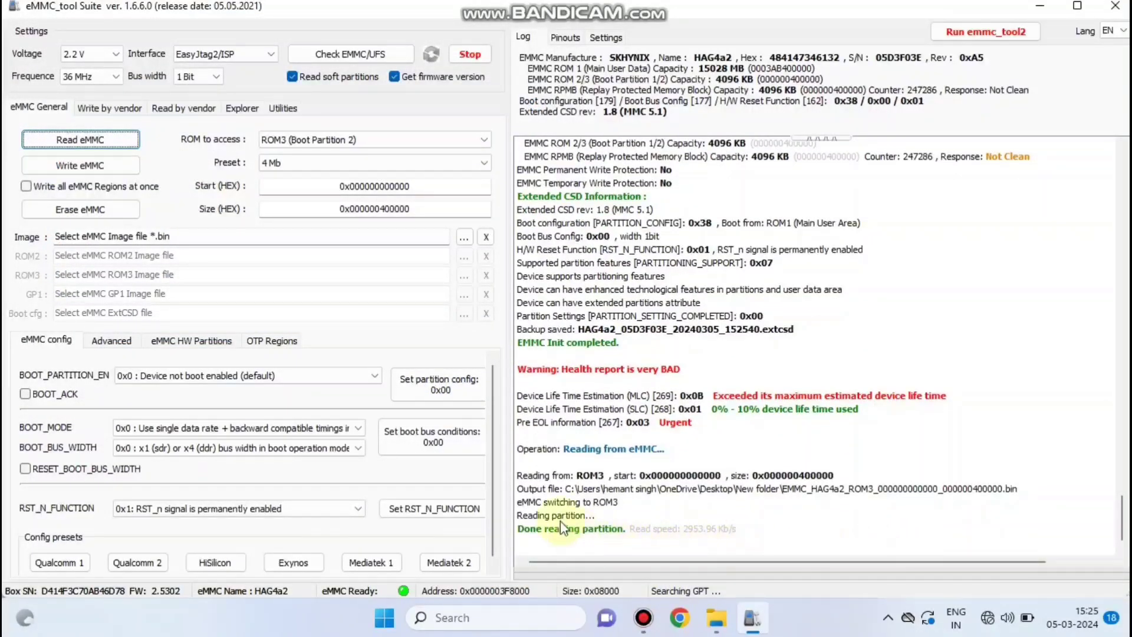
Load the Qualcomm/HiSilicon/Omap (GPT, MBR) partition table from the device for reading by vendor.
left_click(190, 111)
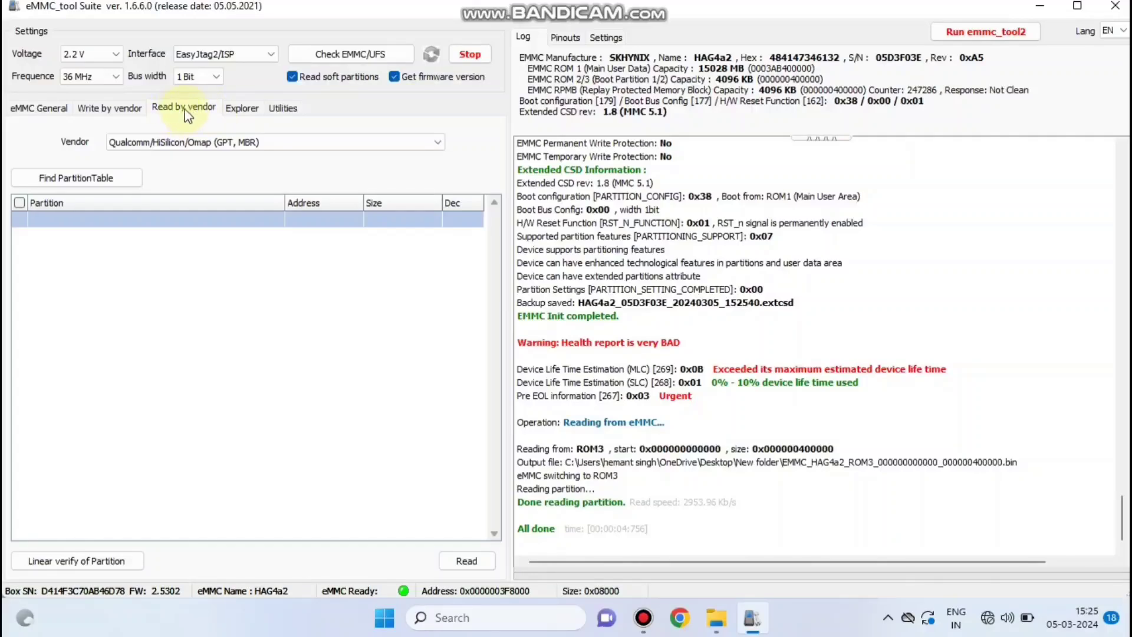
left_click(114, 184)
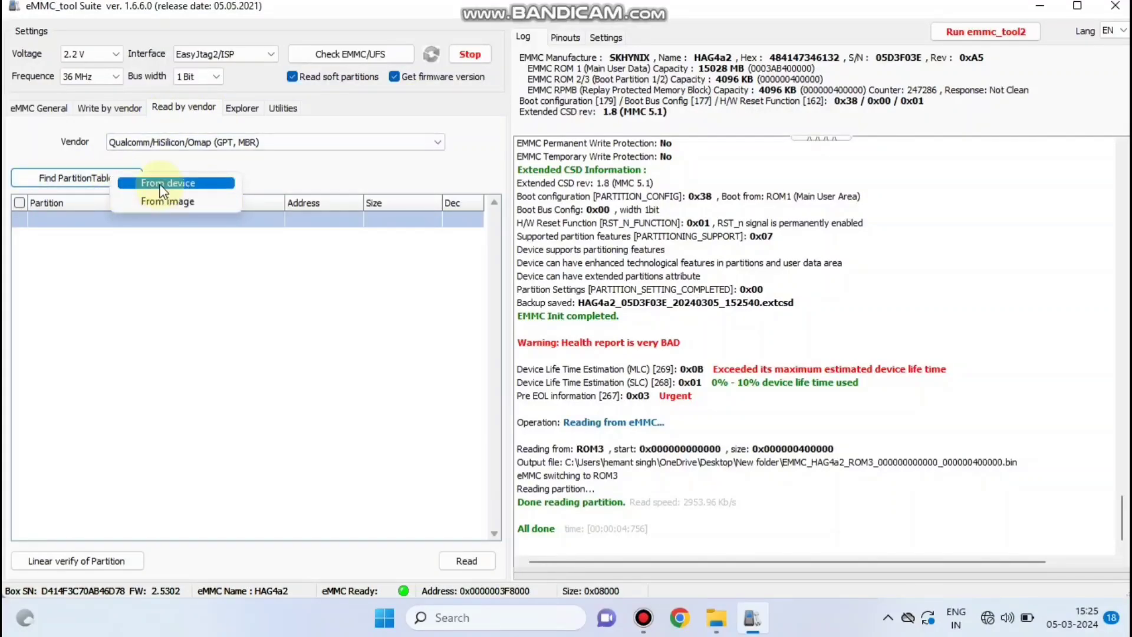
left_click(162, 193)
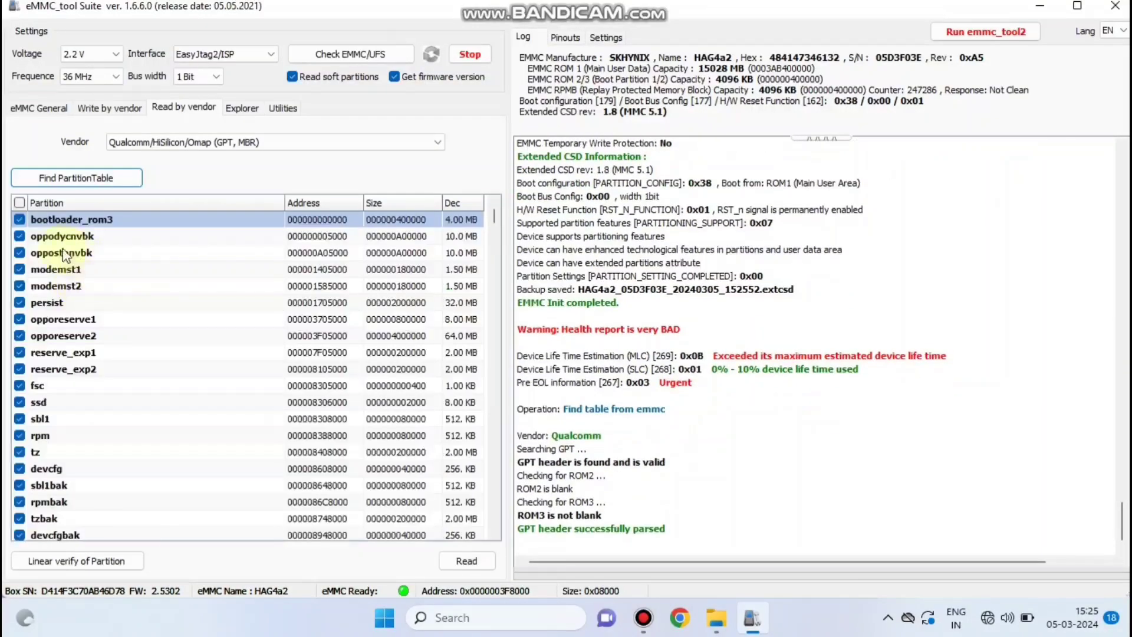
Deselect all partitions, and mark only modemst1, modemst2, opporeserve1, opporeserve2 and fsg for reading.
left_click(20, 202)
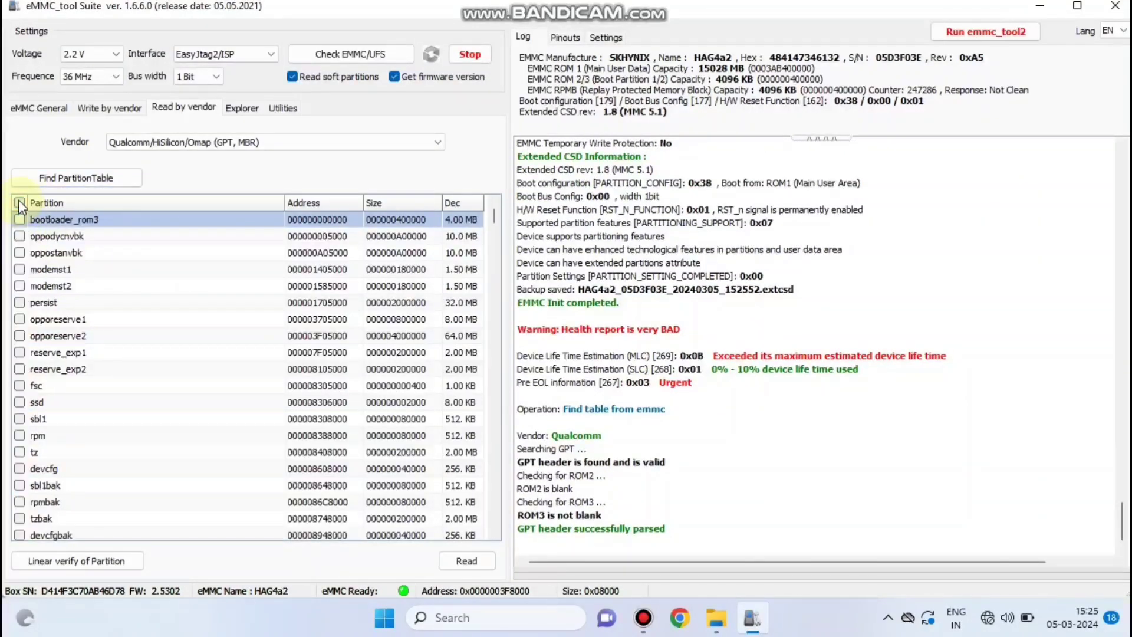
left_click(19, 270)
left_click(20, 286)
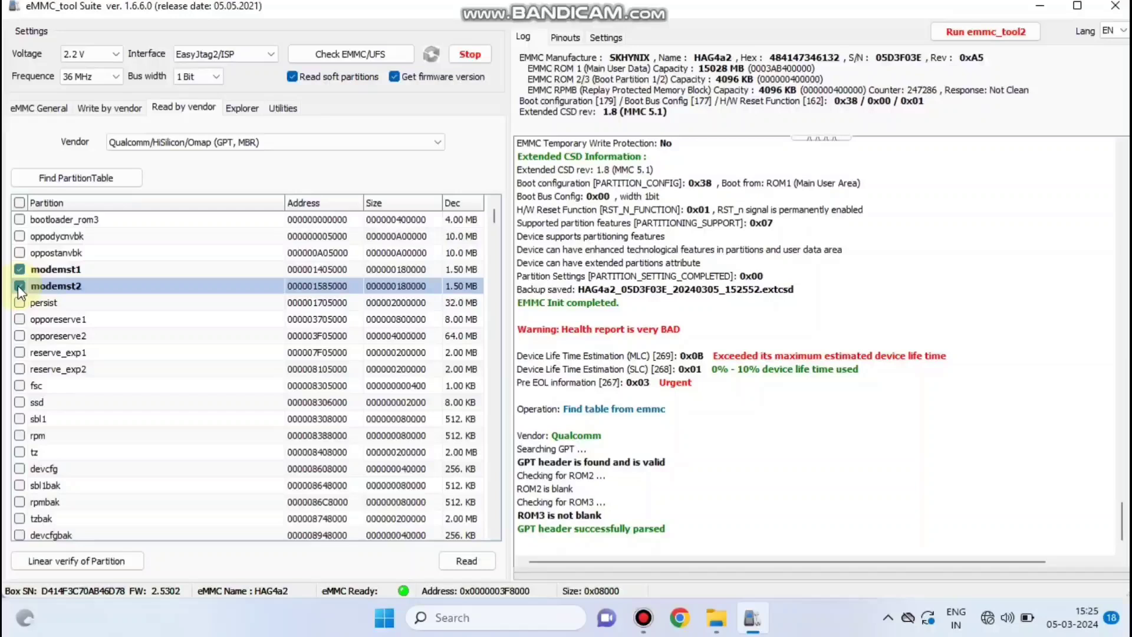
left_click(20, 319)
left_click(20, 335)
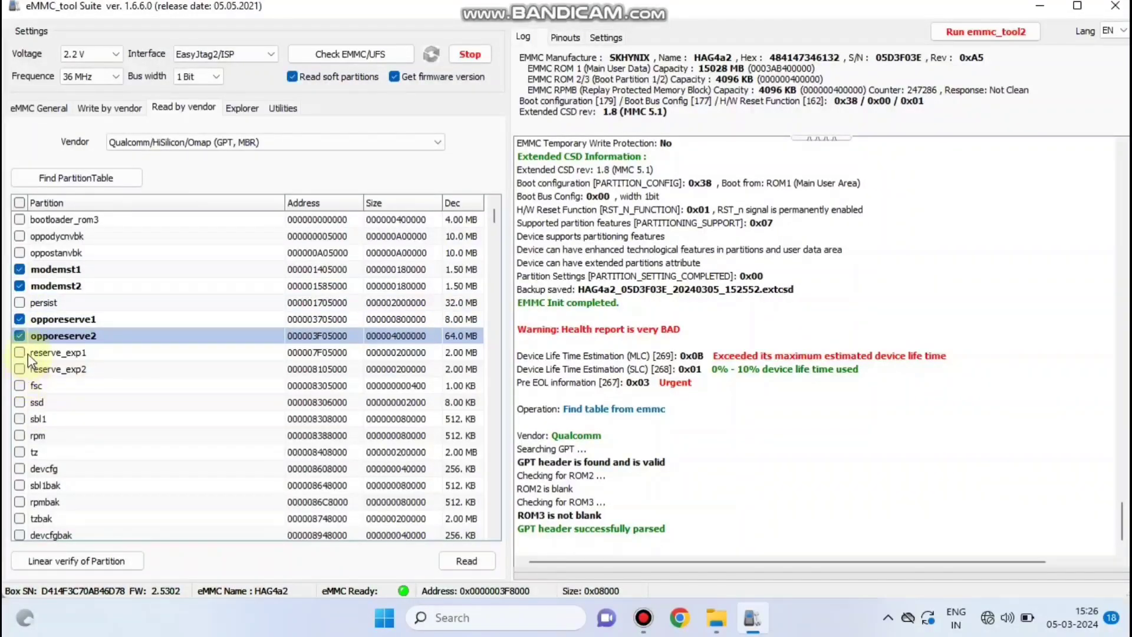
scroll(56, 380, "down", 2)
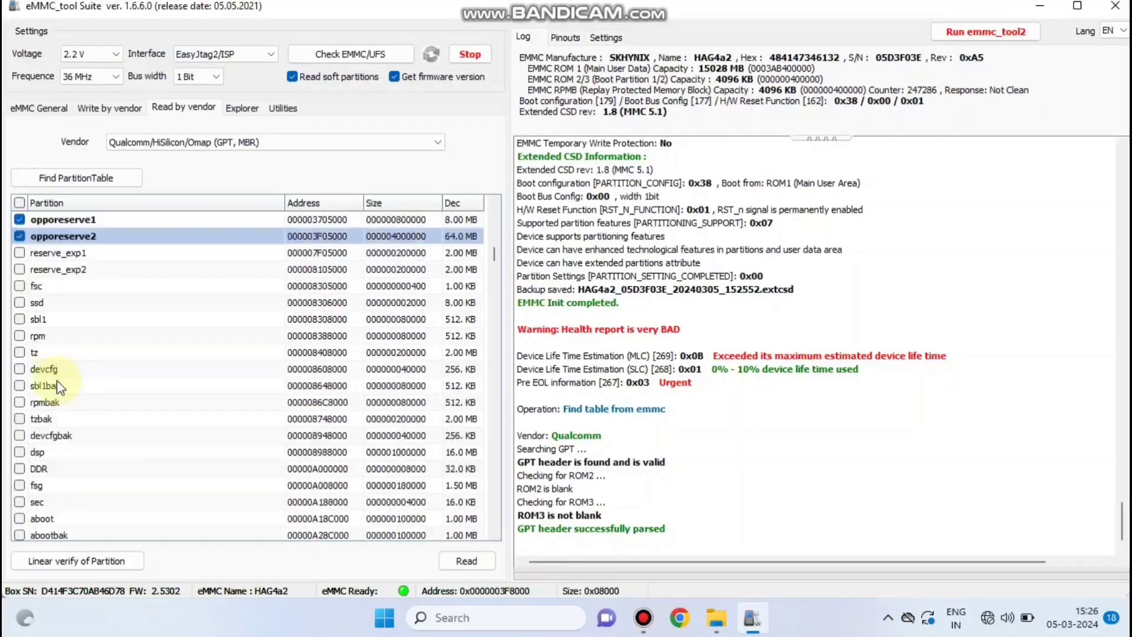
scroll(57, 382, "down", 1)
left_click(20, 435)
scroll(98, 401, "down", 3)
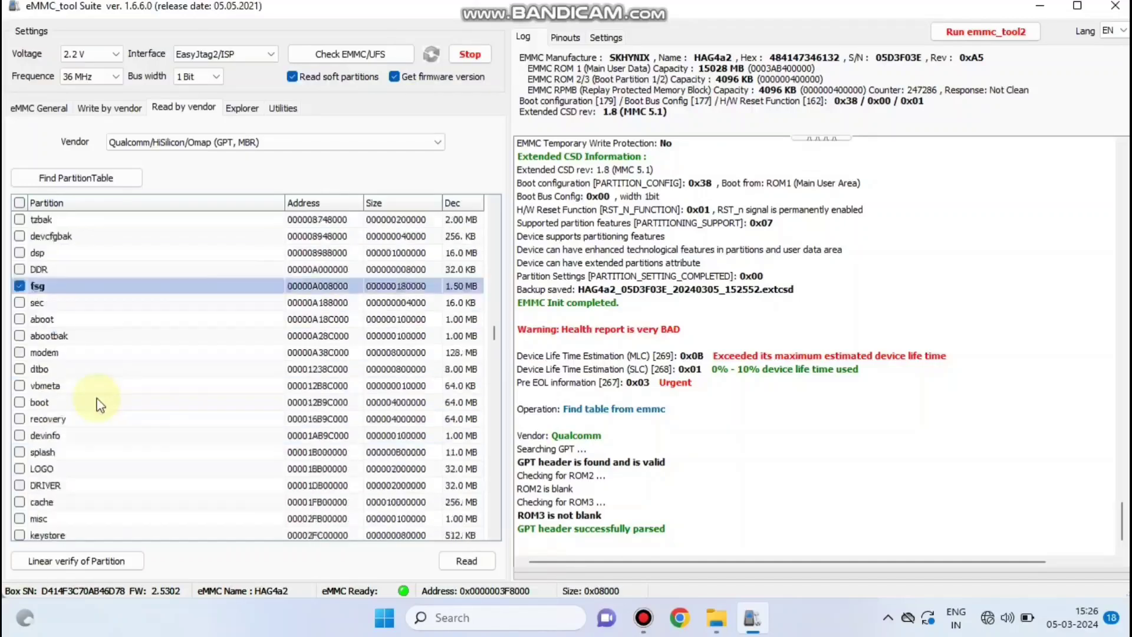
scroll(97, 404, "down", 10)
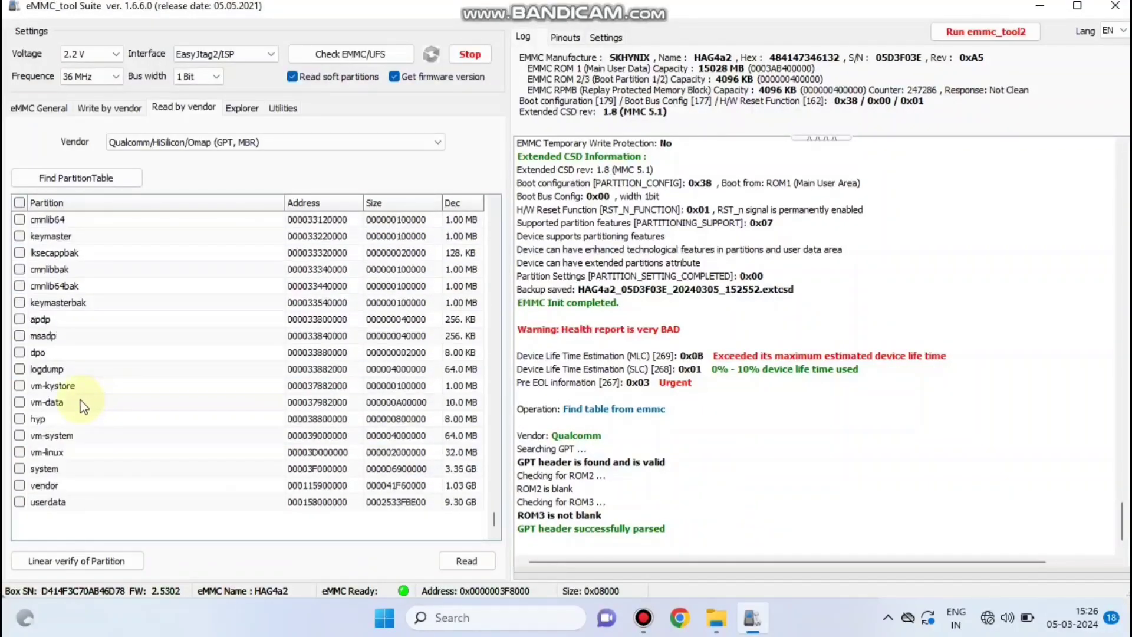
scroll(83, 404, "up", 15)
Read the marked partitions into New folder on the Desktop, accepting the confirmation.
left_click(465, 559)
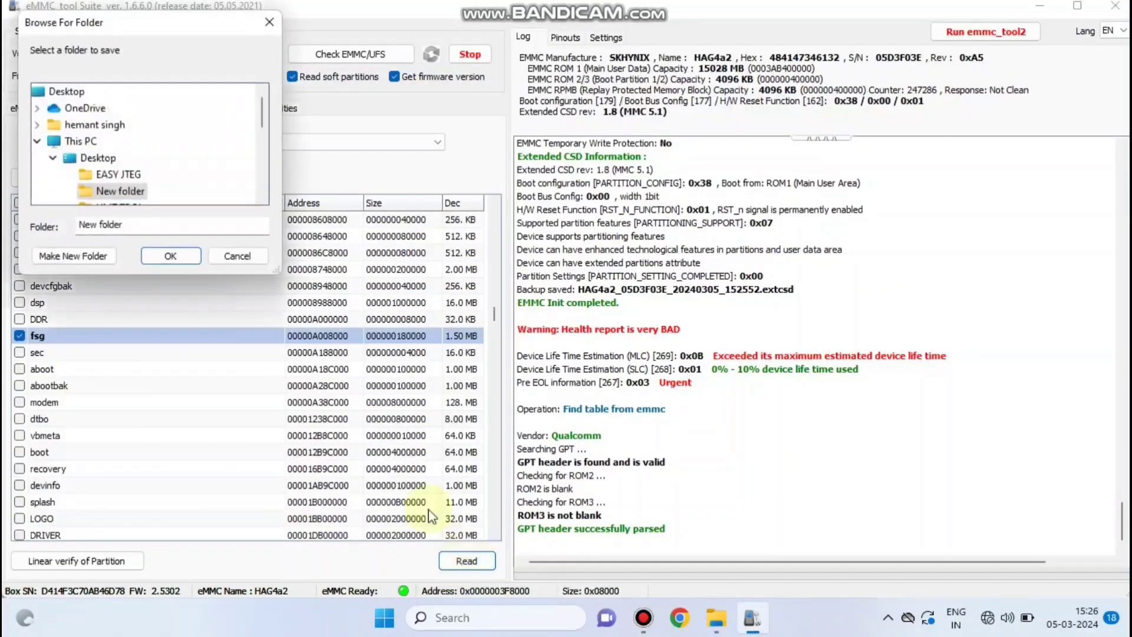
left_click(169, 257)
left_click(620, 334)
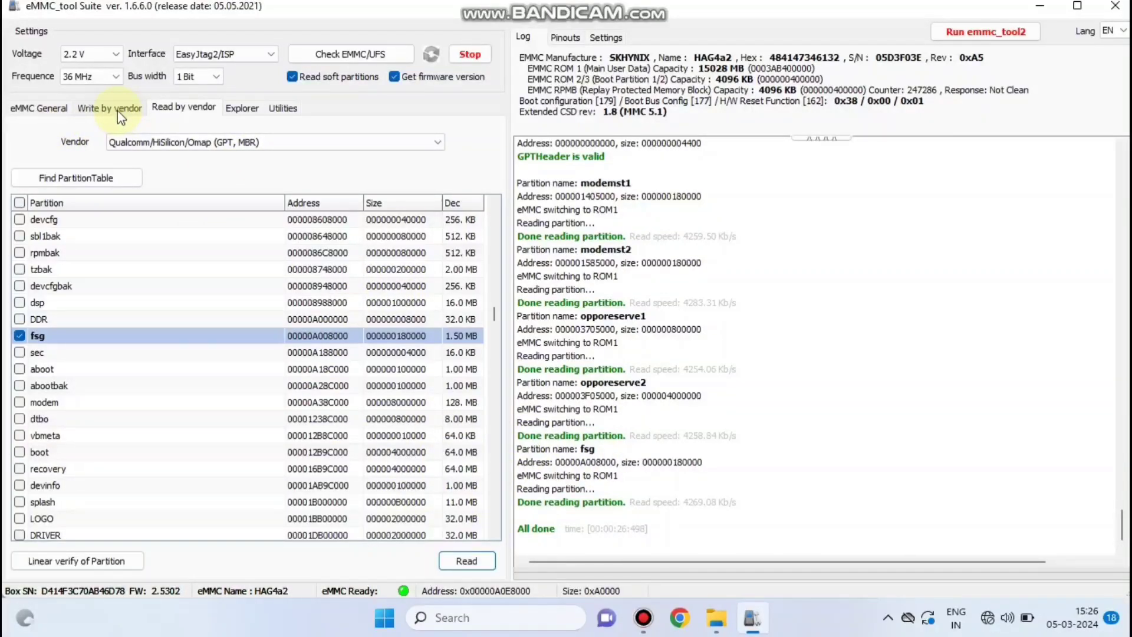
Run the Universal Factory Format on the eMMC and accept the damage warning.
left_click(44, 112)
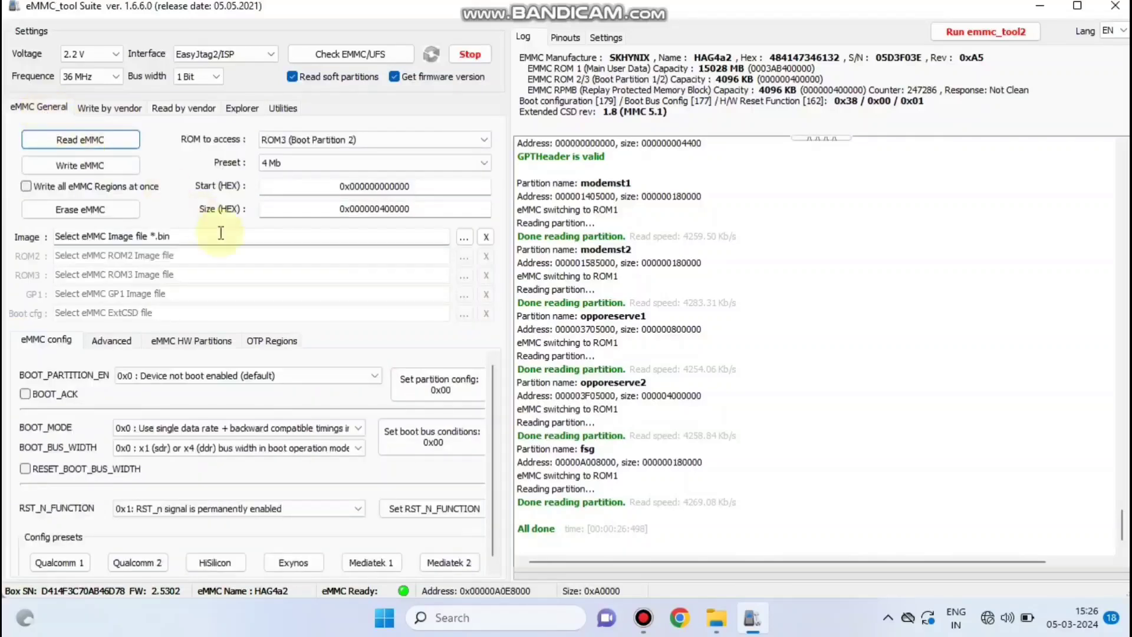
left_click(111, 340)
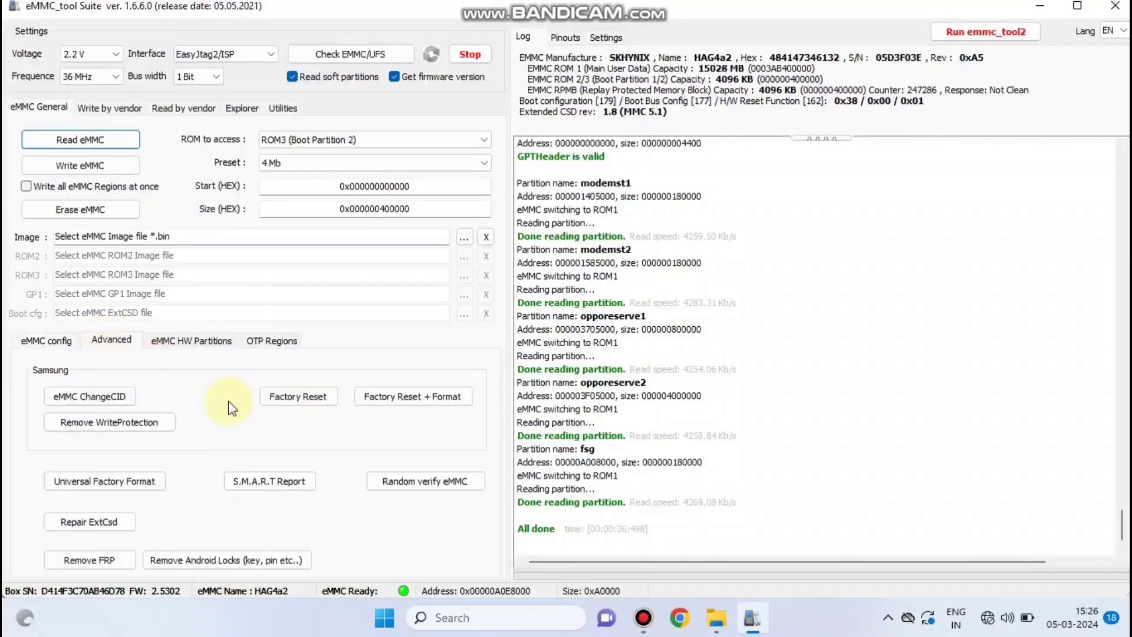
left_click(101, 484)
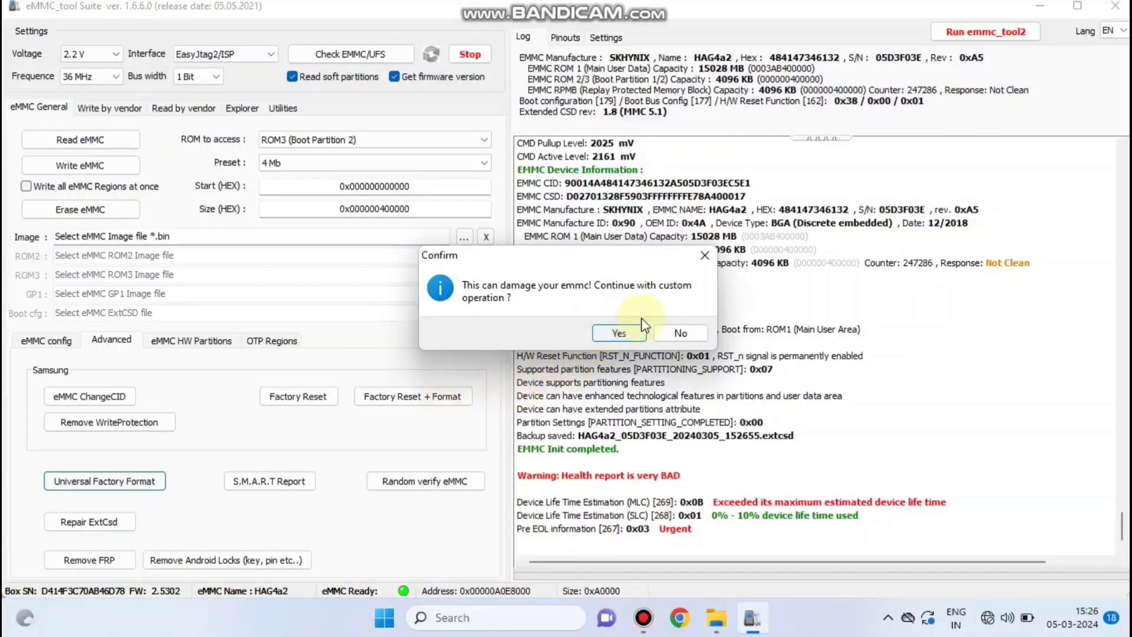
left_click(617, 335)
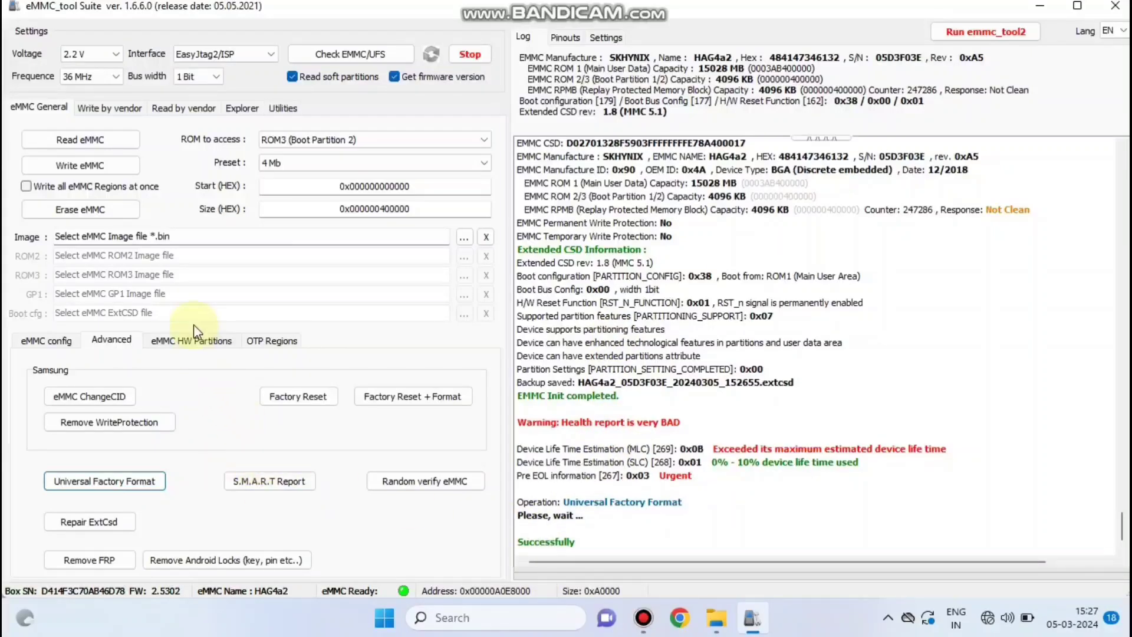
Enable ENH for GP1 through GP4 in the eMMC hardware partition settings.
left_click(189, 348)
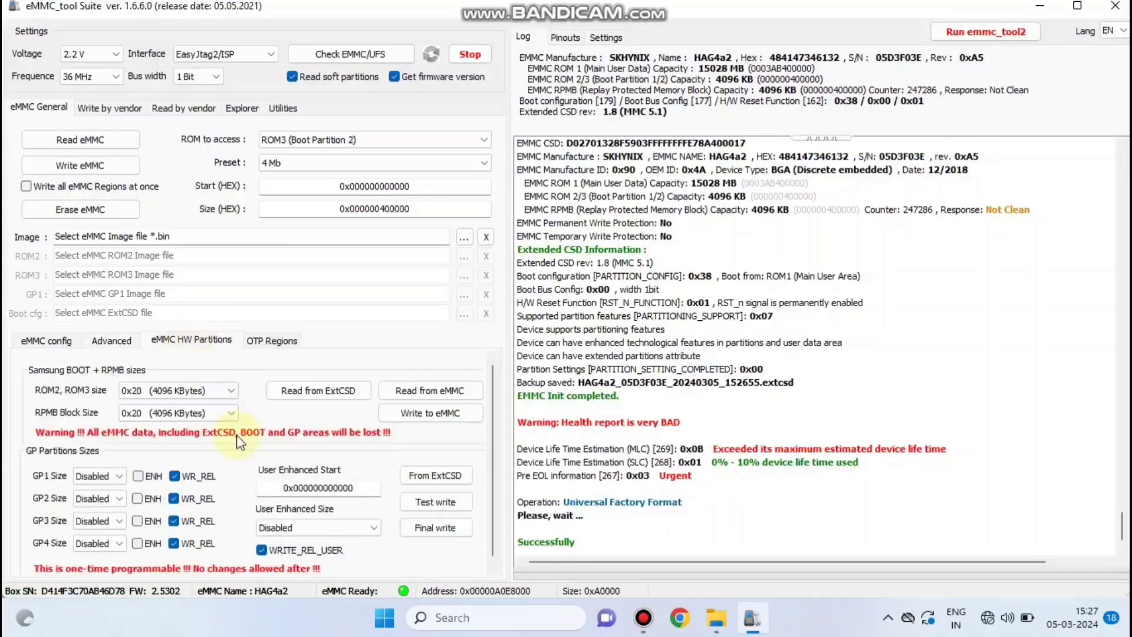
left_click(146, 479)
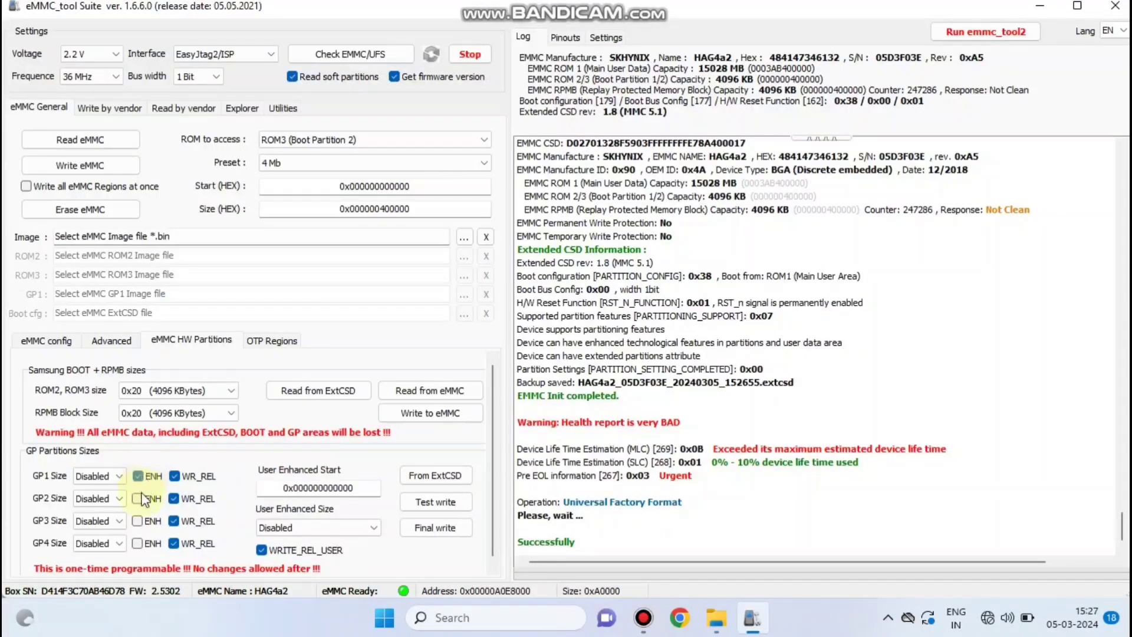
left_click(139, 522)
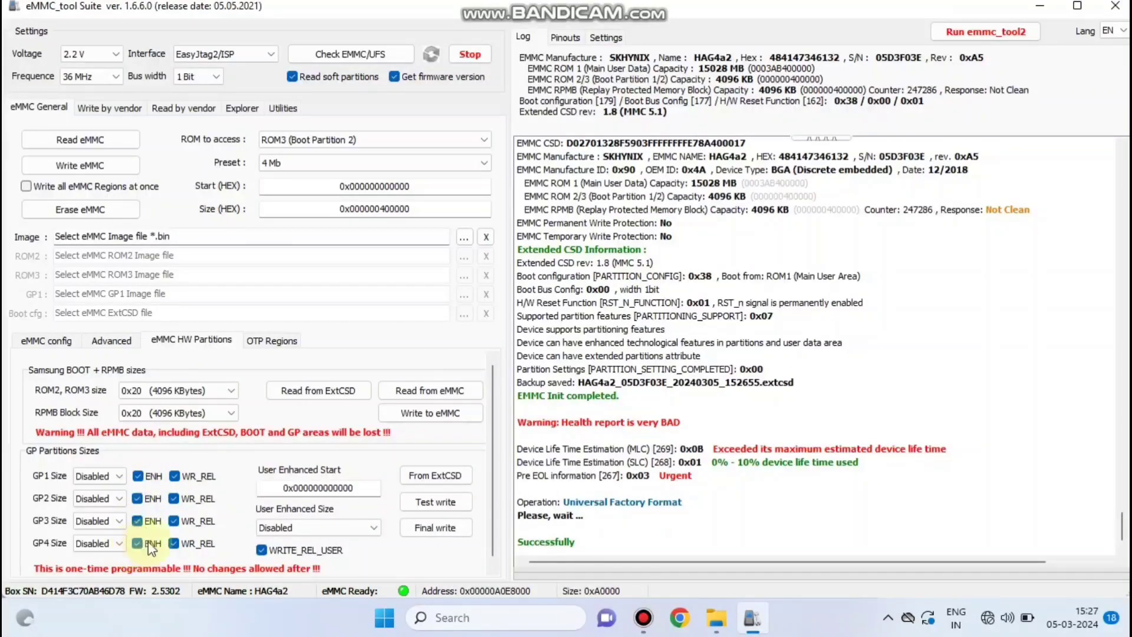
Perform the final write of the GP partition sizes despite the zero-size warning, and recheck the eMMC.
left_click(432, 526)
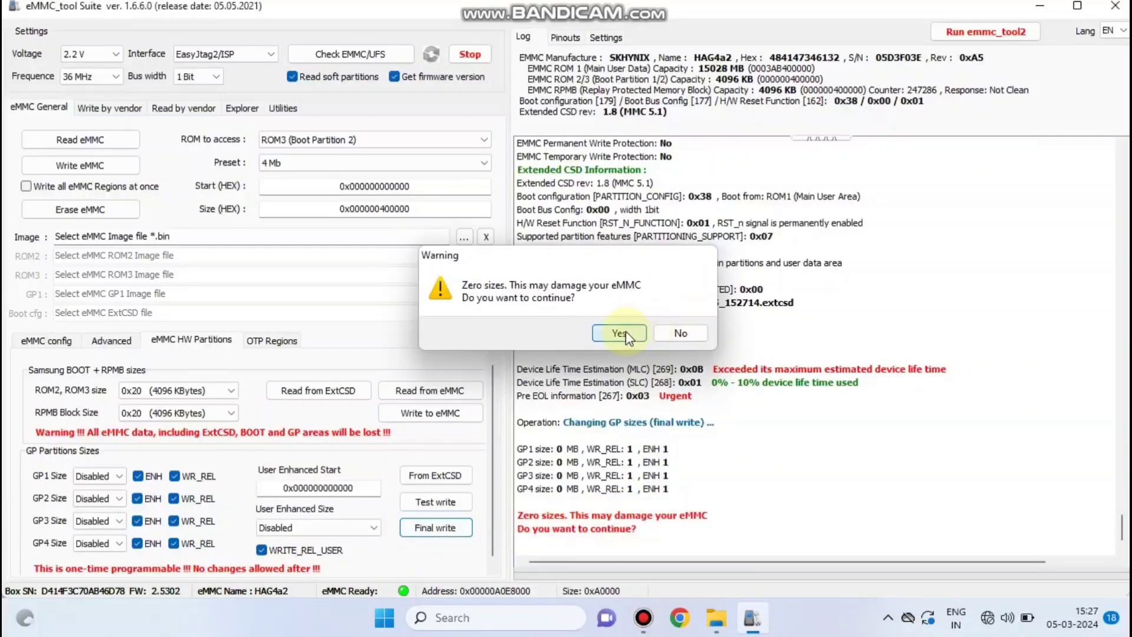
left_click(625, 331)
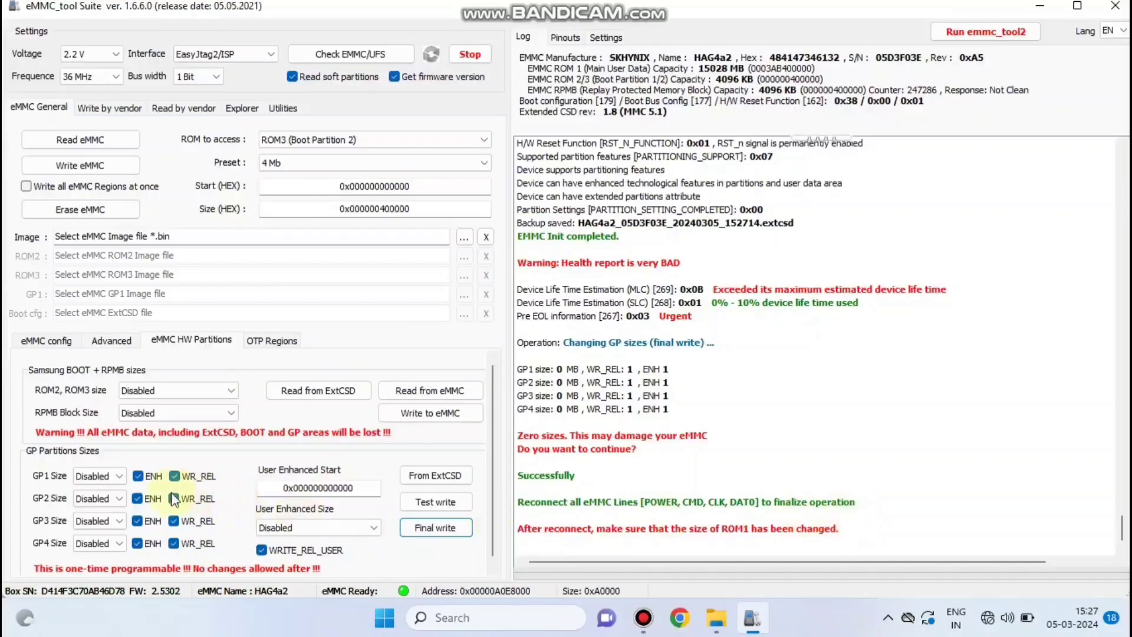
left_click(347, 56)
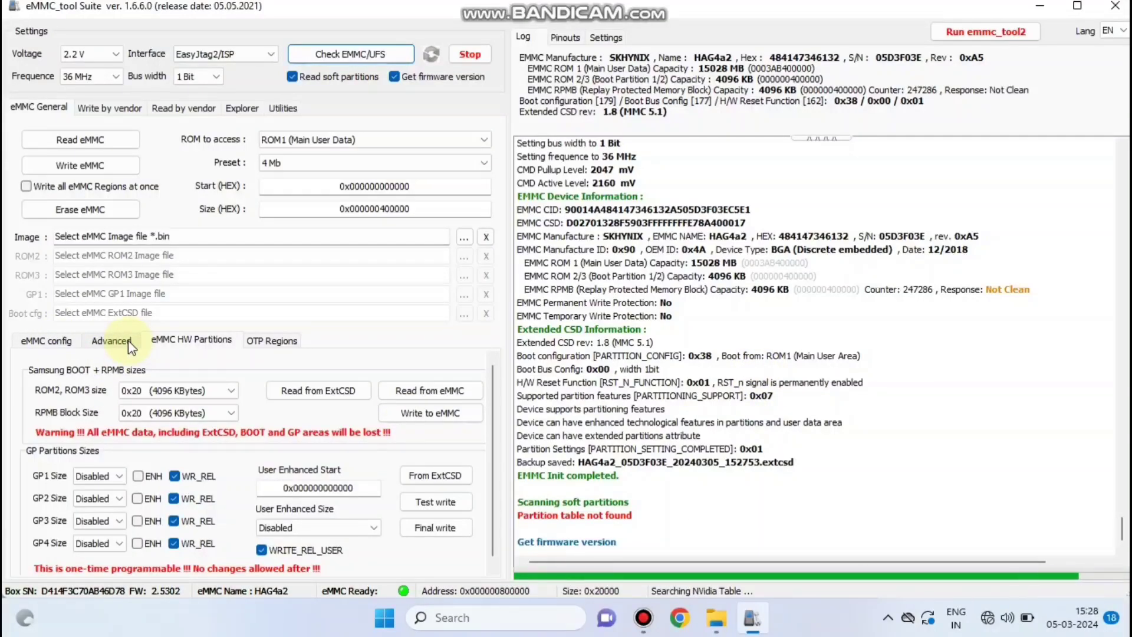
Run the S.M.A.R.T Report on the eMMC to examine its health.
left_click(112, 340)
left_click(259, 481)
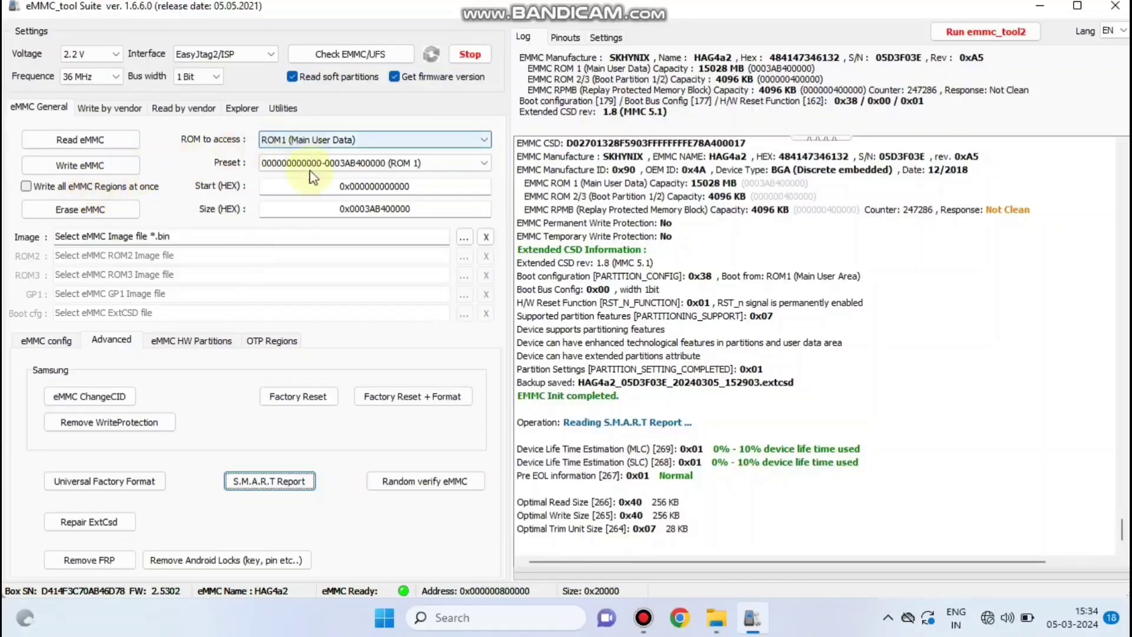
left_click(88, 166)
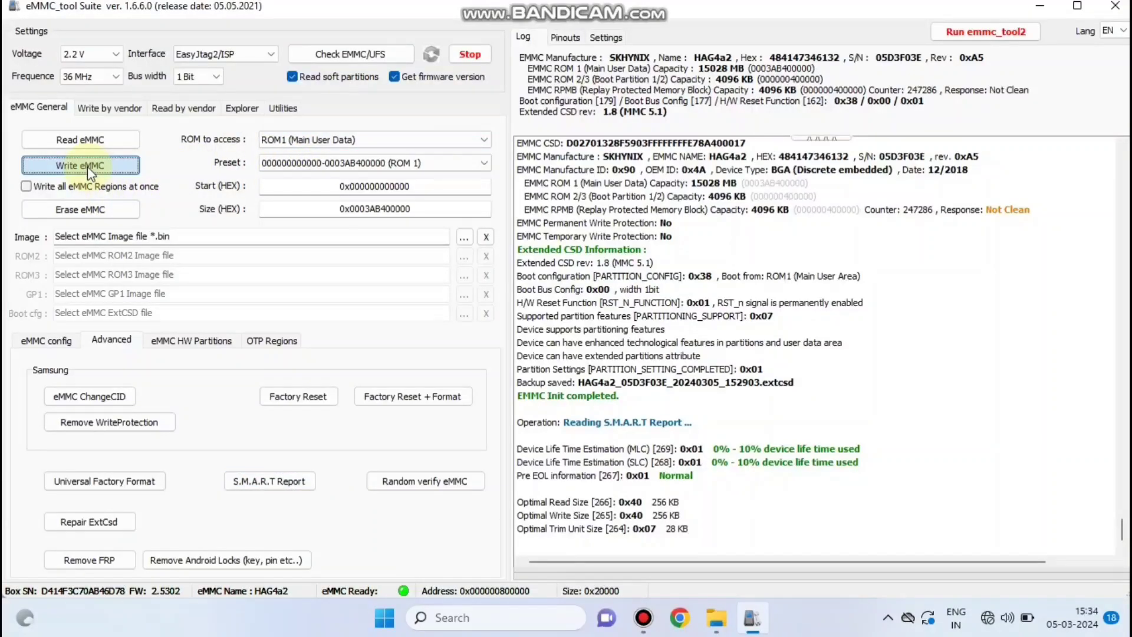
left_click(27, 187)
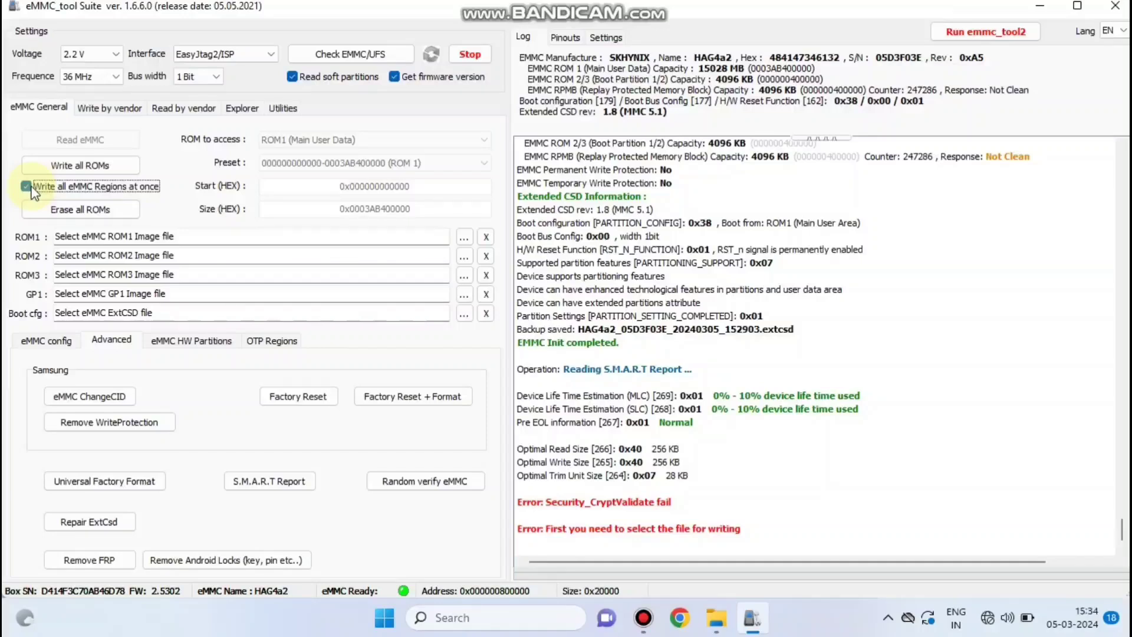
left_click(463, 239)
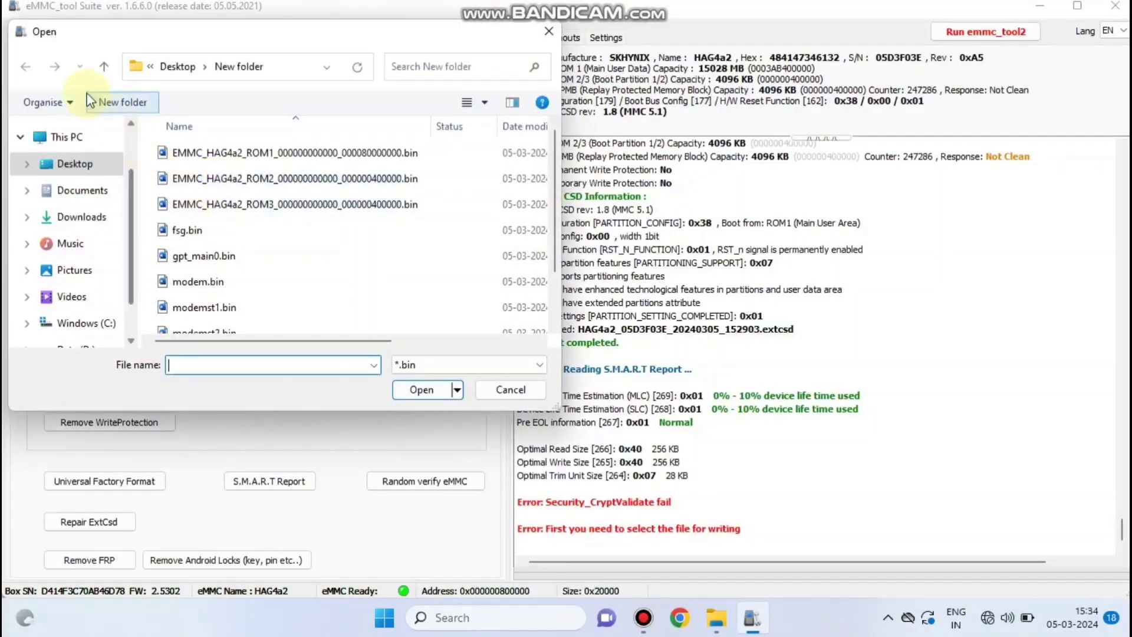
left_click(104, 66)
double_click(228, 184)
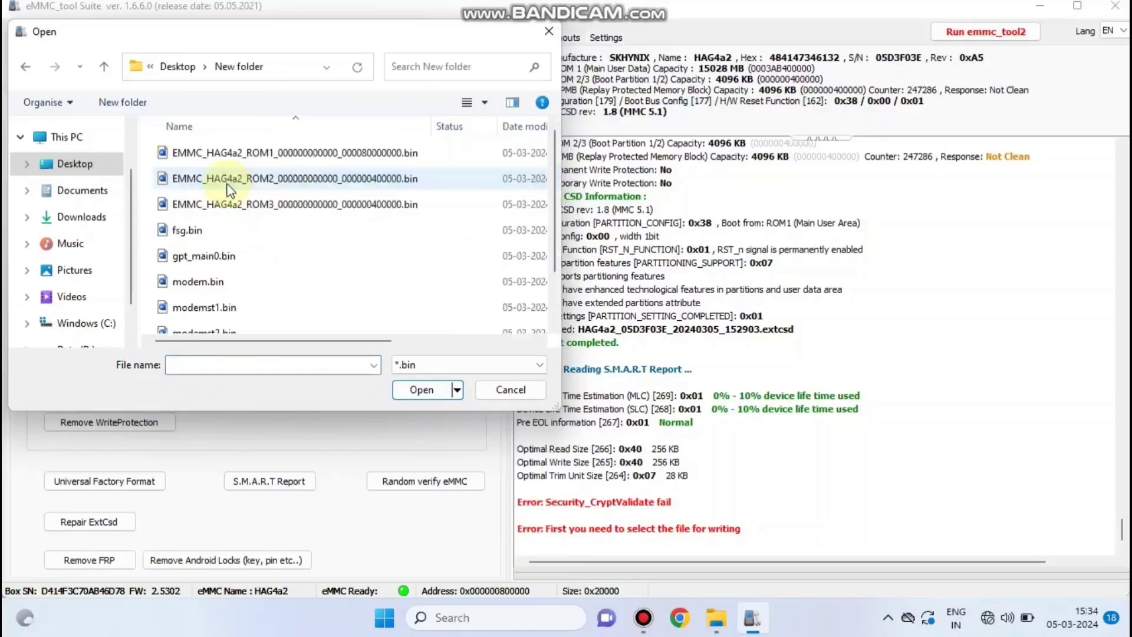
left_click(254, 152)
left_click(421, 389)
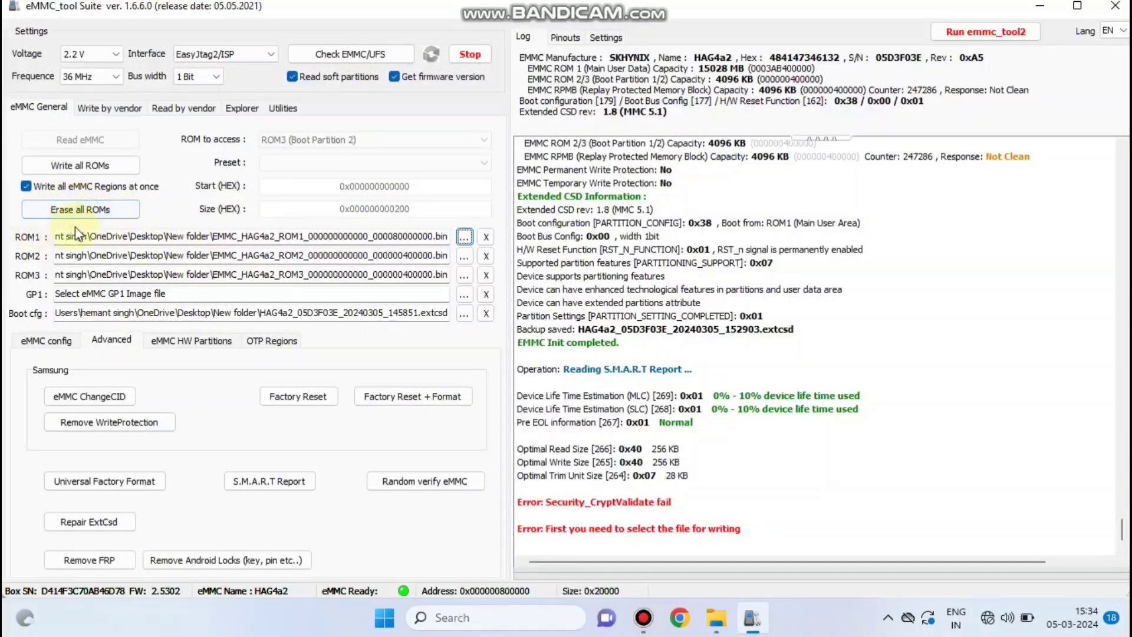
left_click(77, 169)
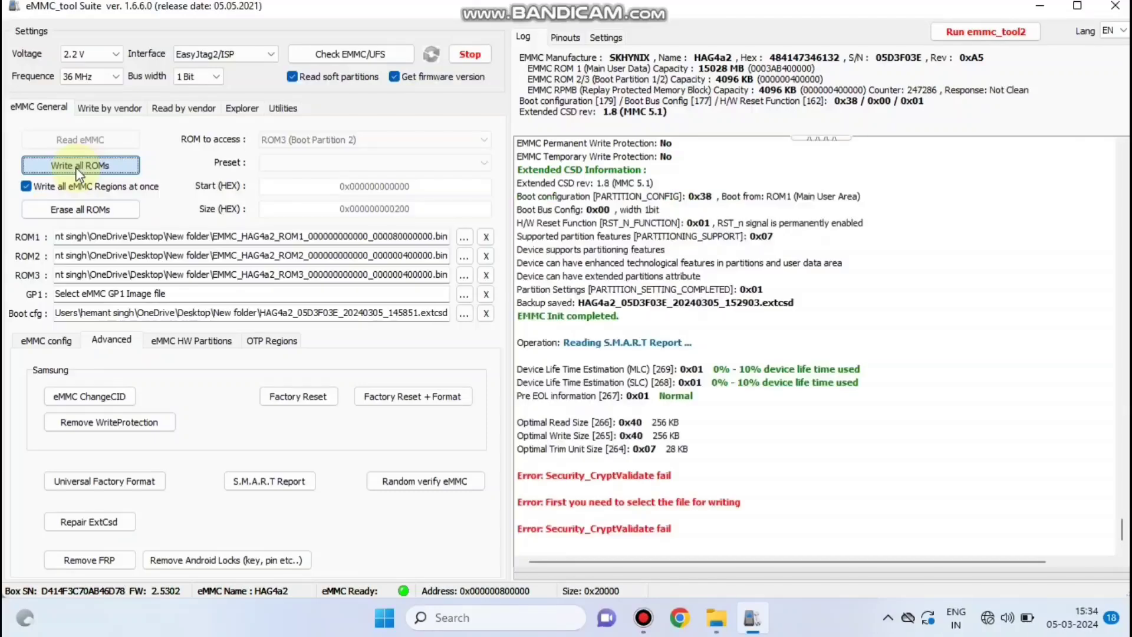
left_click(77, 170)
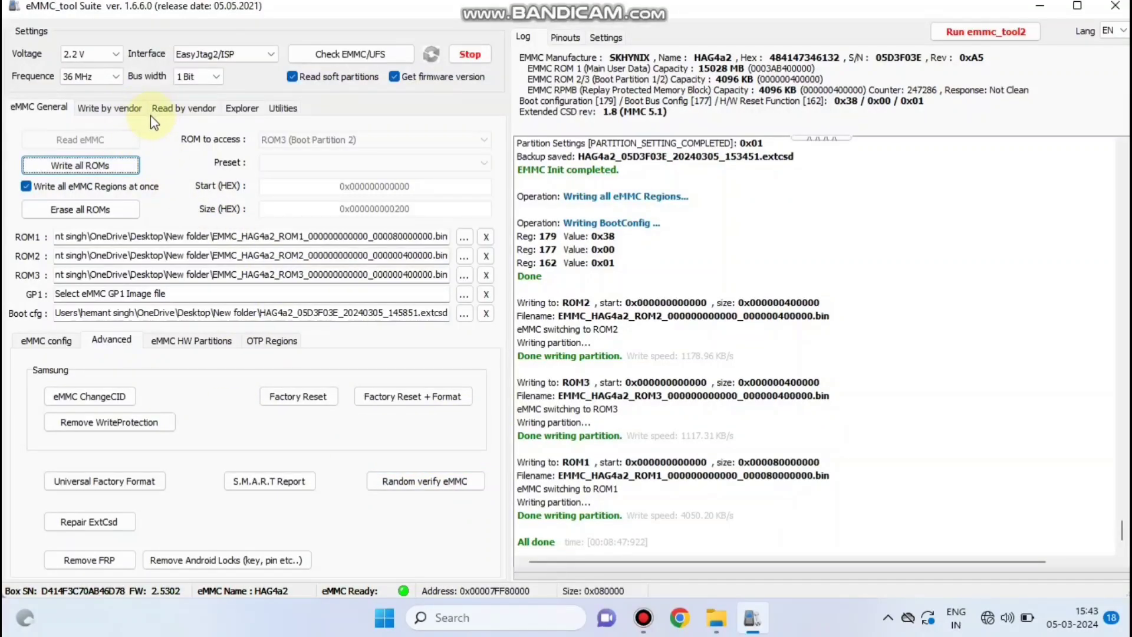
Unpack the OPPO A3S firmware CPH1803EX_11_A.34_210122_27fe4659.ofp from the Data (D:) drive into its own folder.
left_click(283, 108)
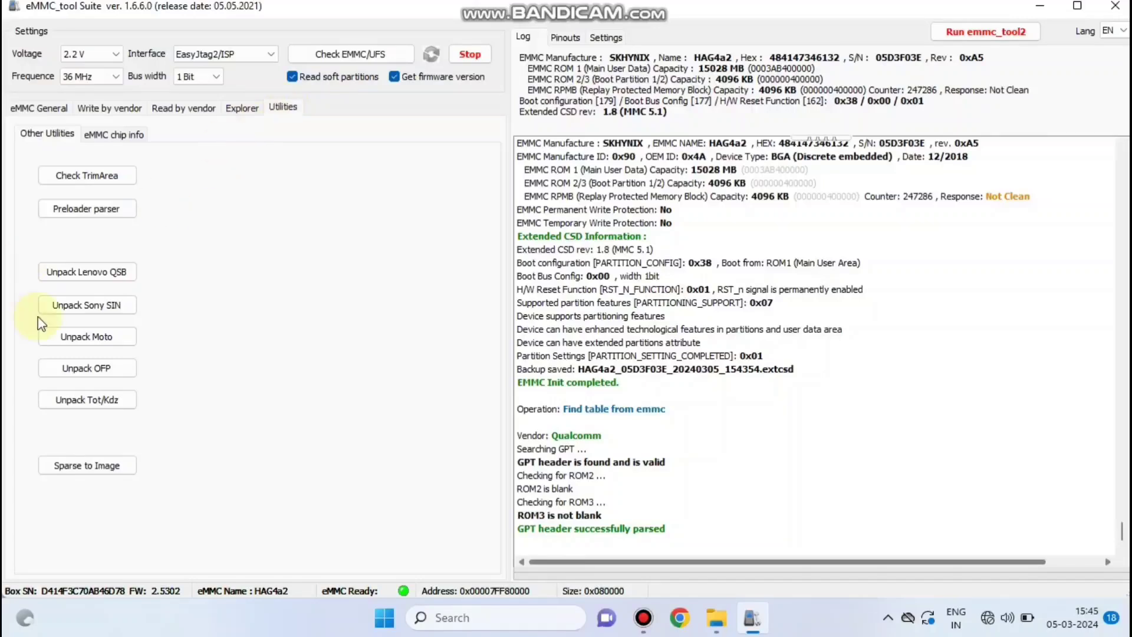
left_click(97, 365)
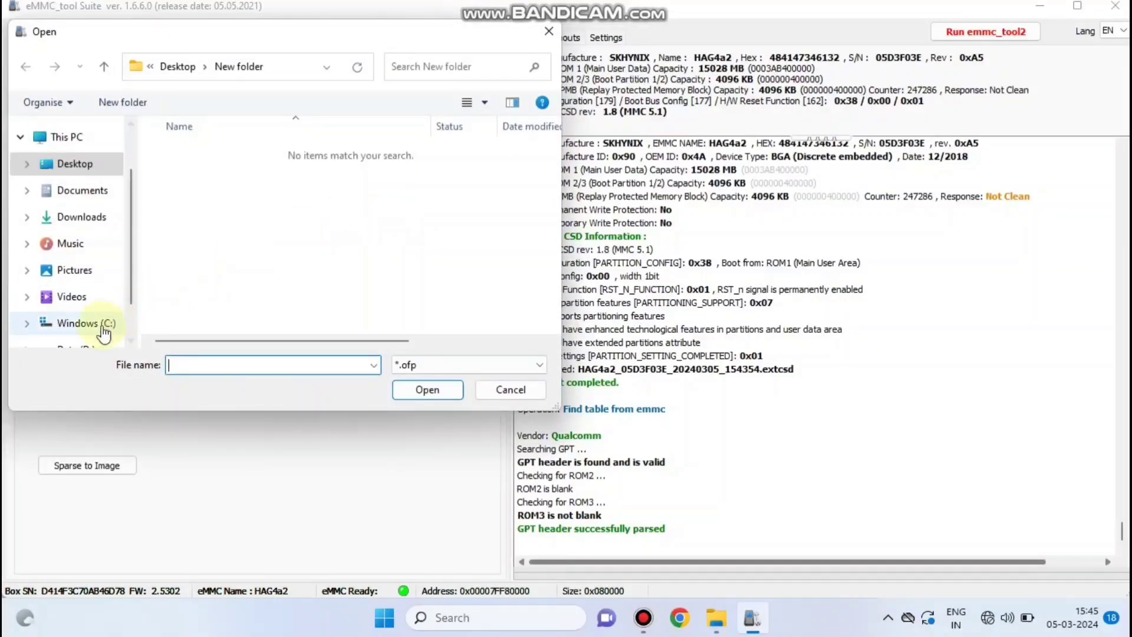
scroll(130, 345, "down", 2)
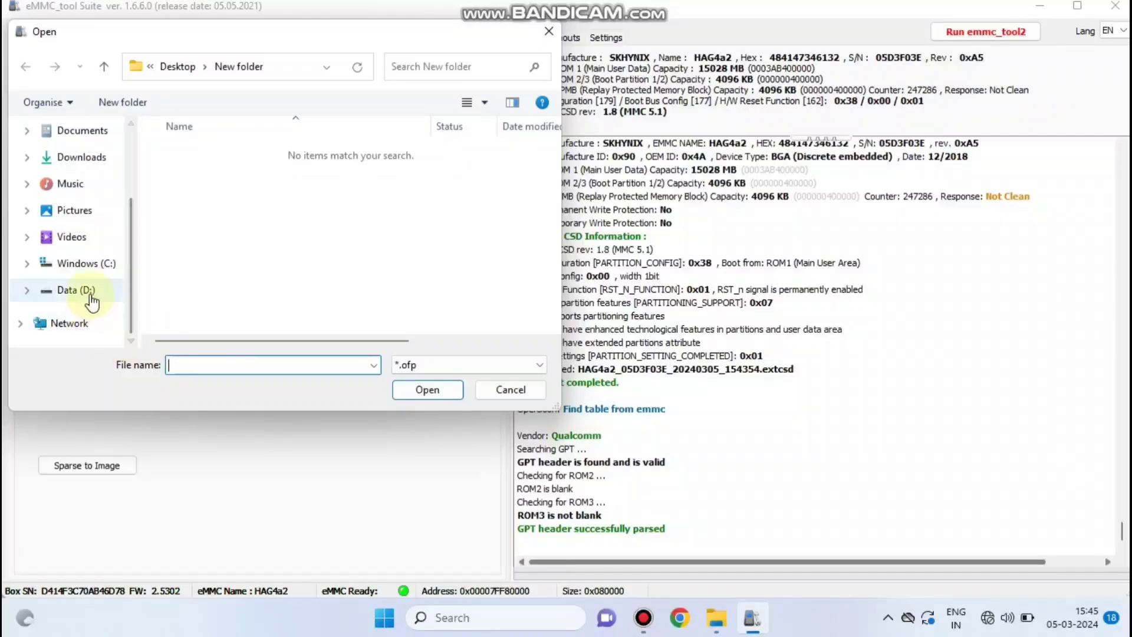
left_click(91, 296)
scroll(209, 248, "down", 5)
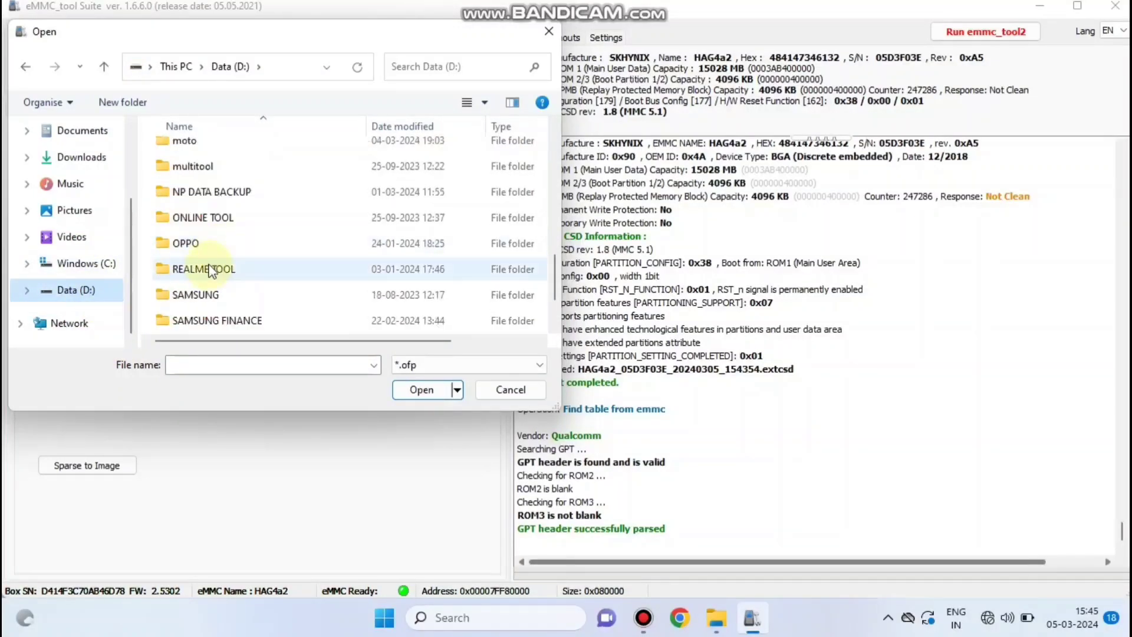
double_click(206, 242)
double_click(208, 176)
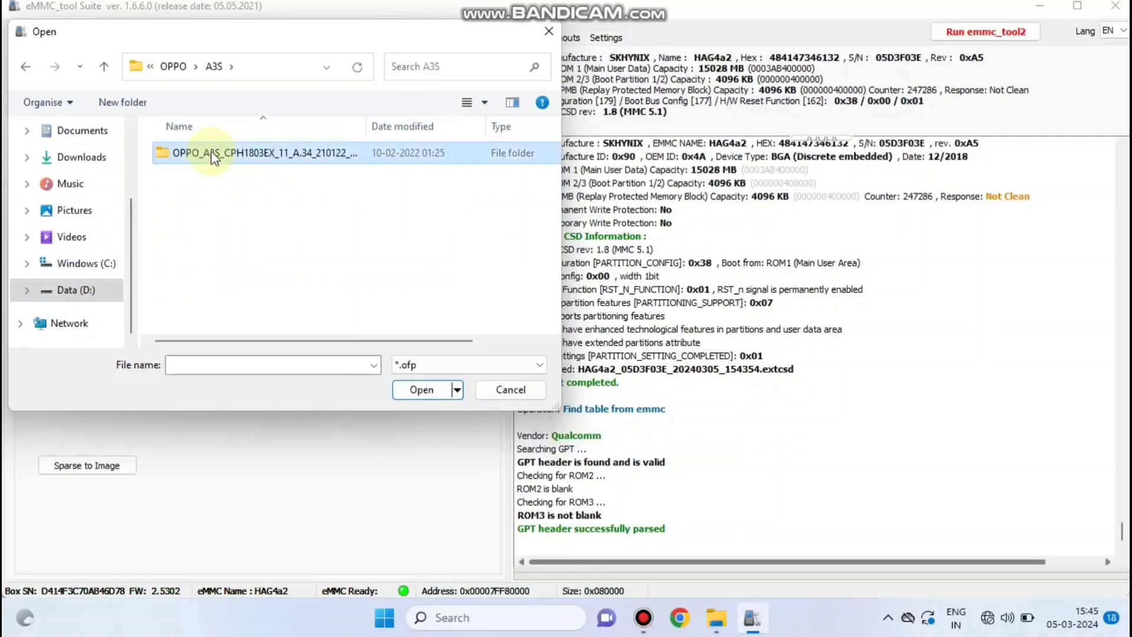
double_click(213, 156)
double_click(221, 154)
left_click(224, 155)
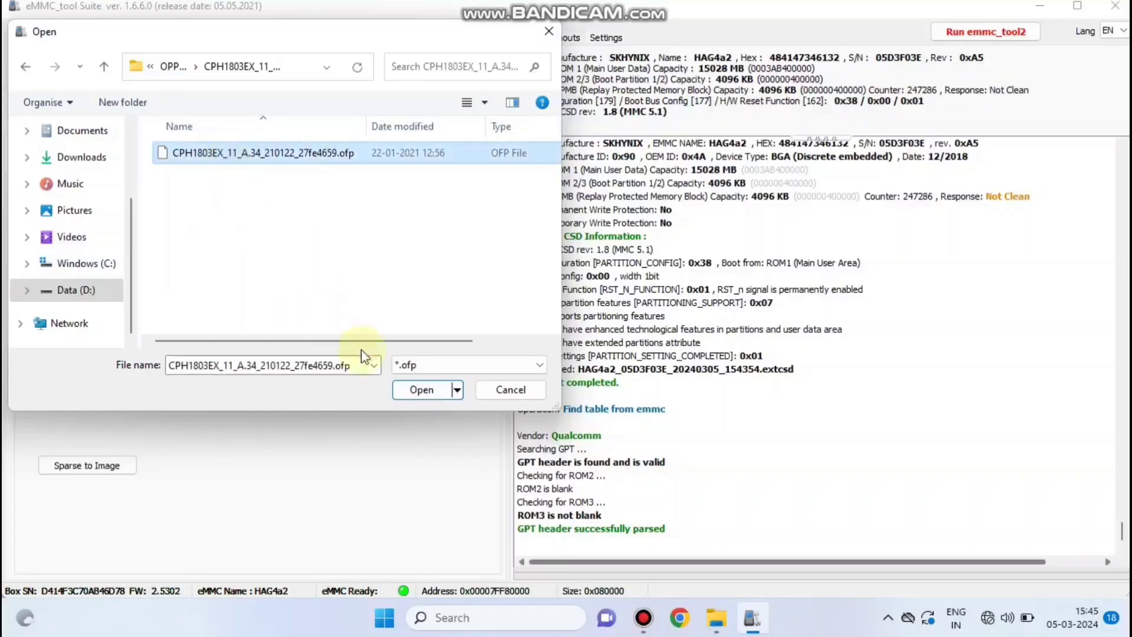
left_click(422, 388)
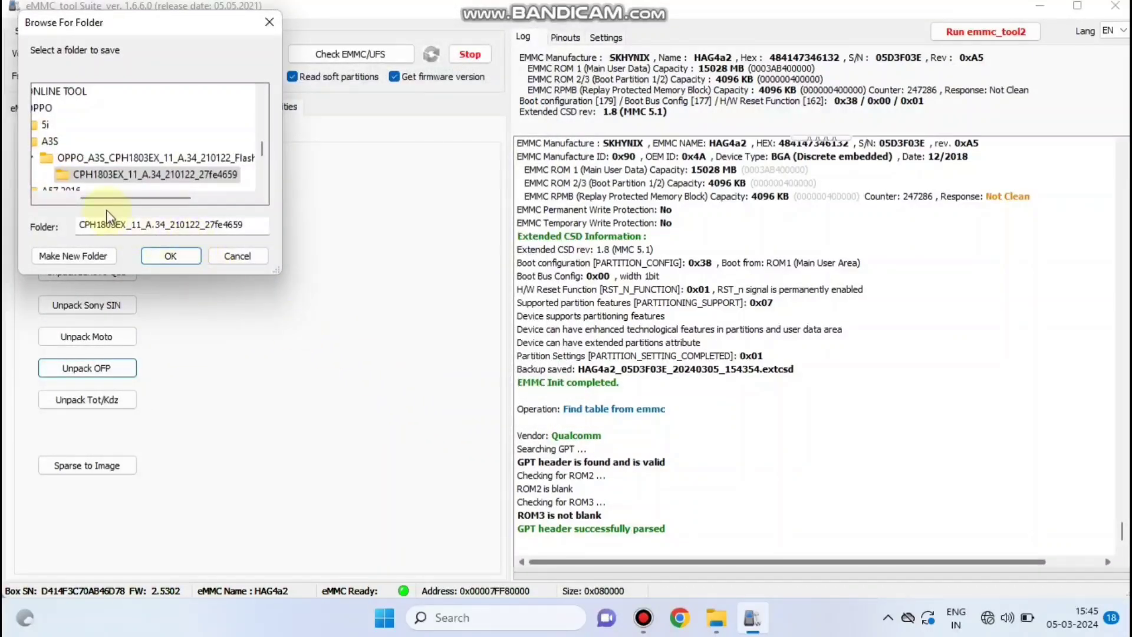
left_click(171, 256)
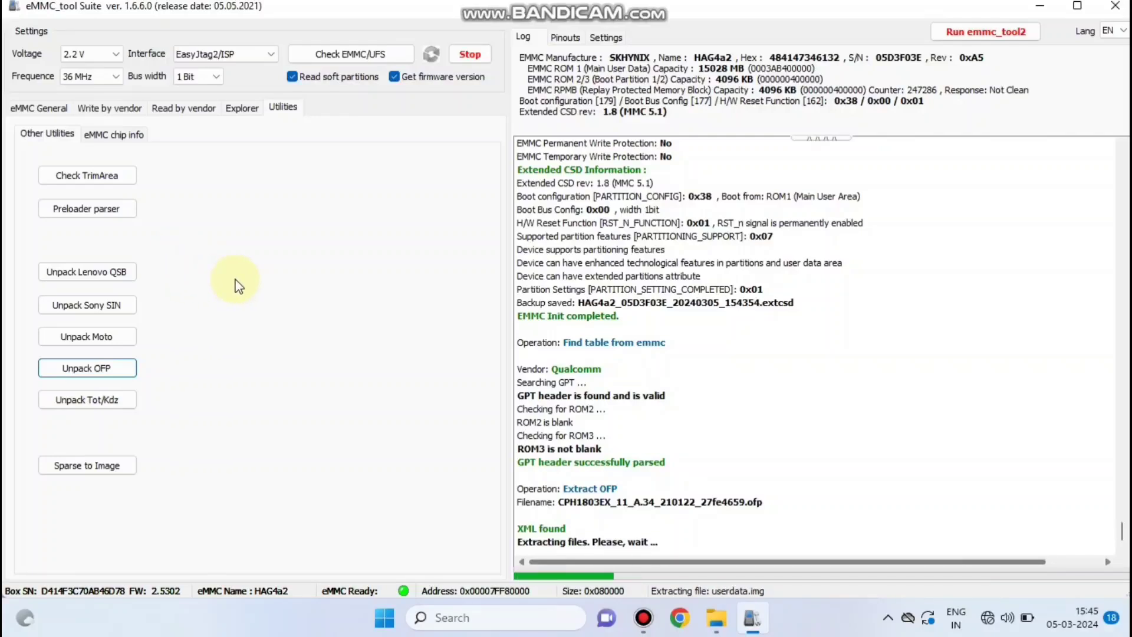
left_click(643, 618)
left_click(643, 618)
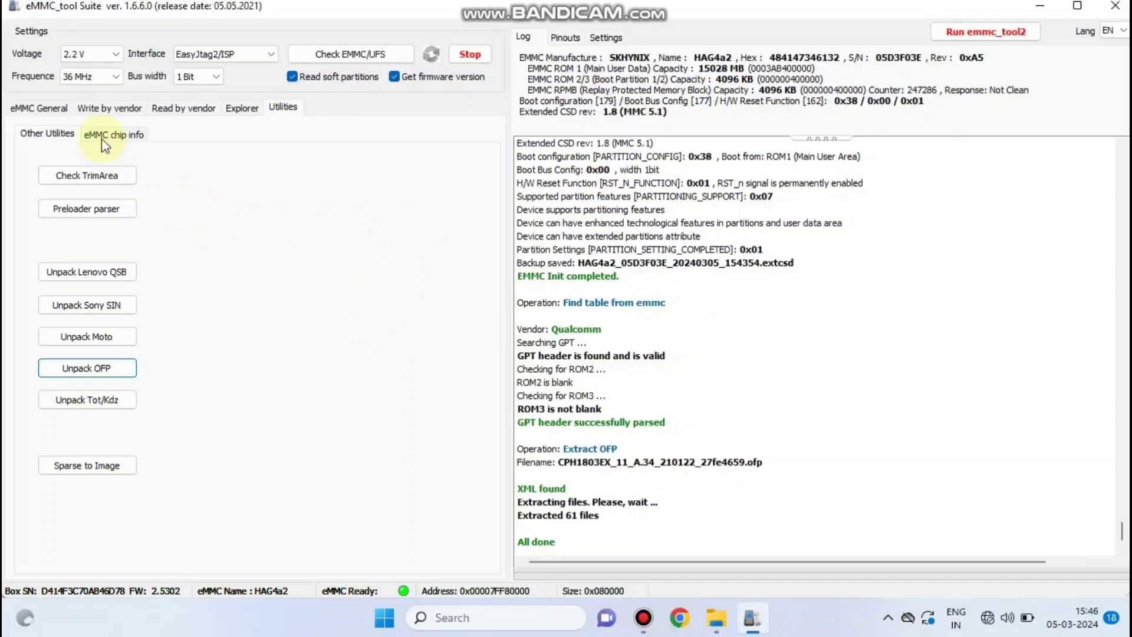
Read the partition table from the eMMC for vendor writing and assign modemst1.bin from the Desktop's New folder to modemst1.
left_click(111, 109)
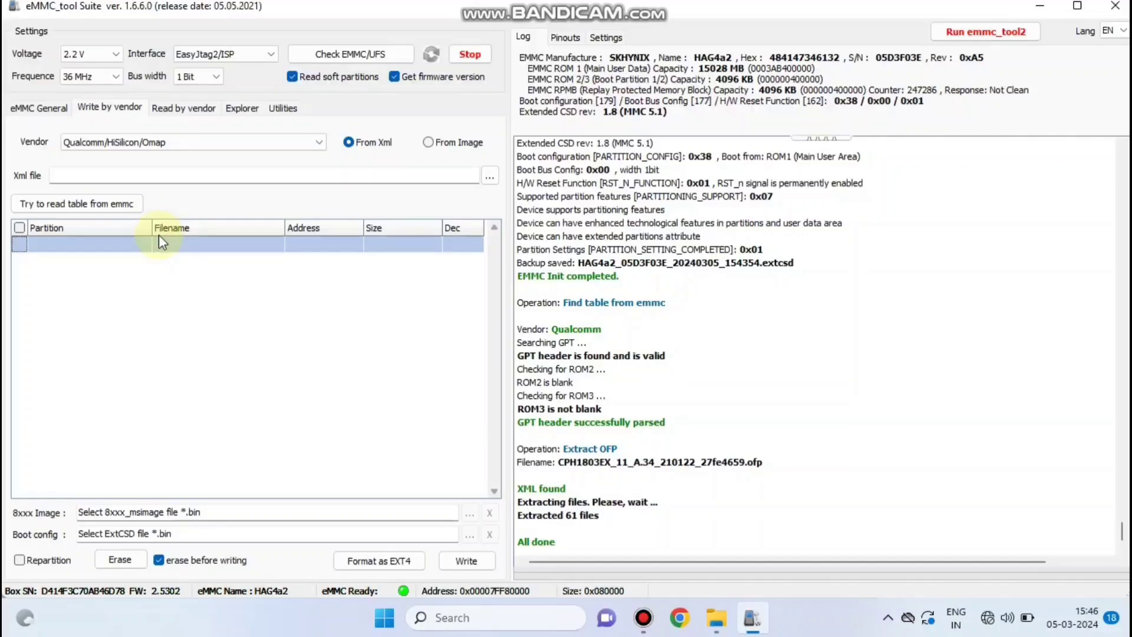
left_click(47, 208)
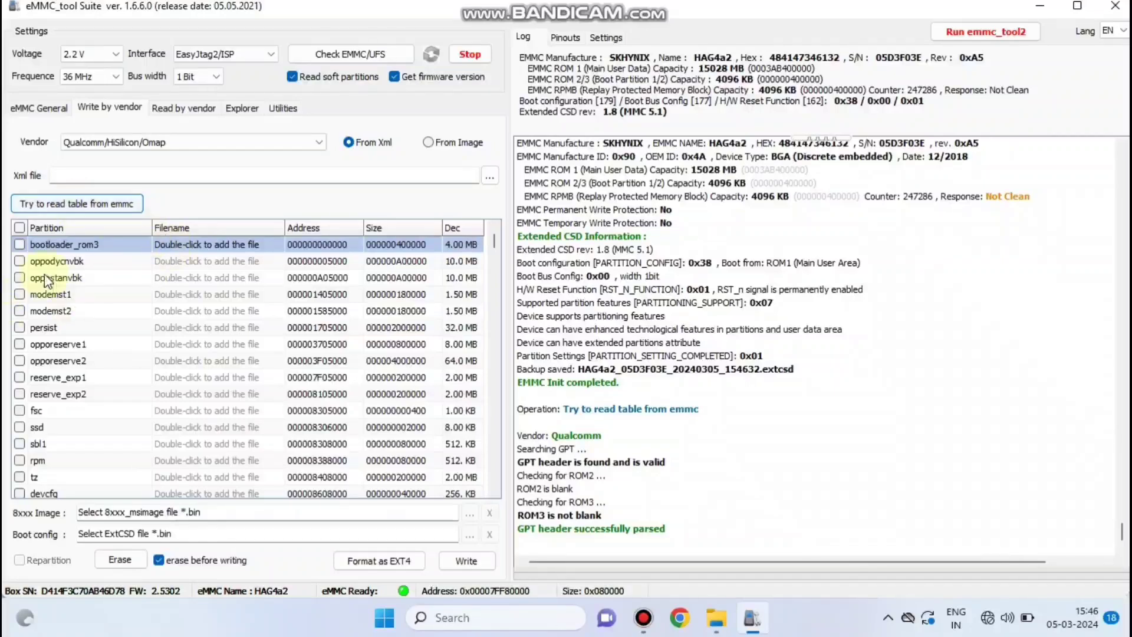
left_click(197, 292)
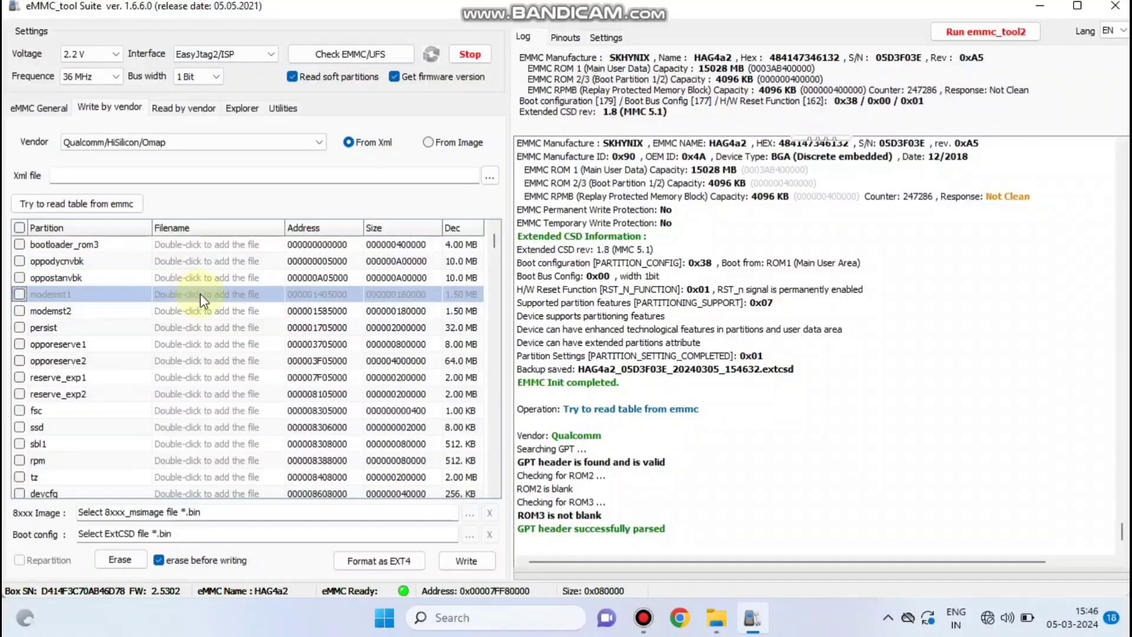
double_click(201, 295)
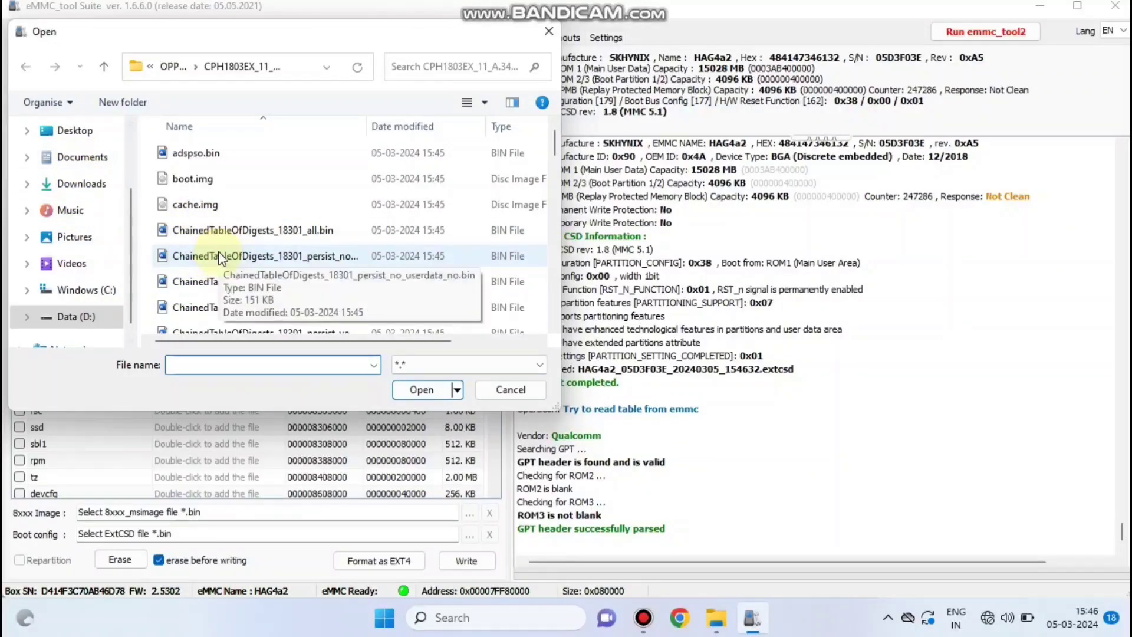
scroll(210, 241, "down", 3)
scroll(210, 241, "down", 2)
scroll(196, 235, "up", 5)
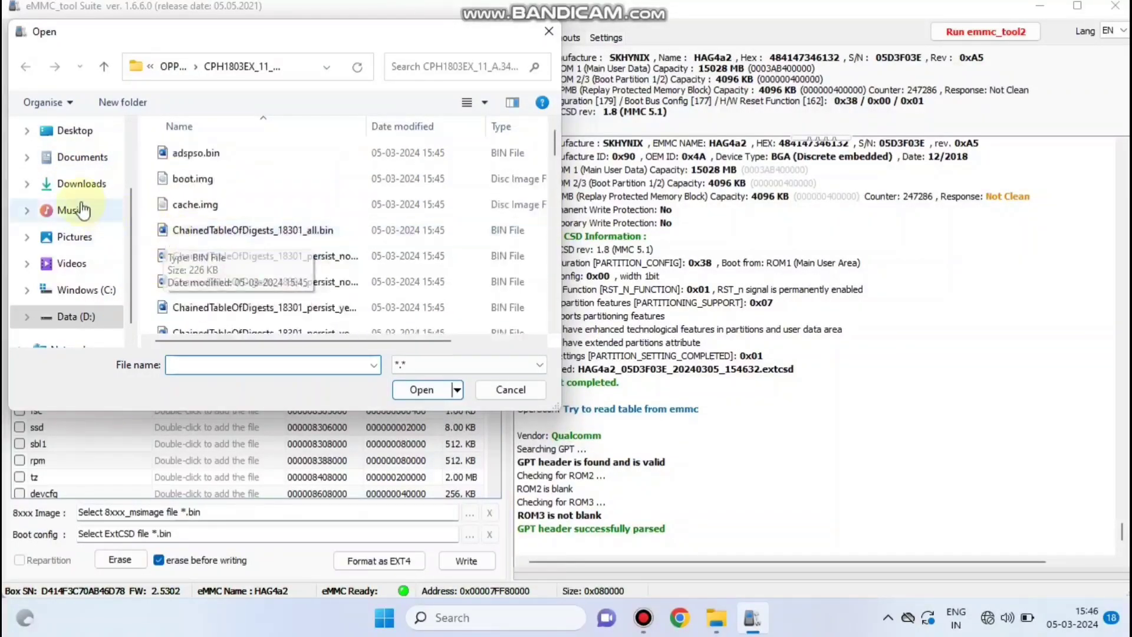
left_click(70, 131)
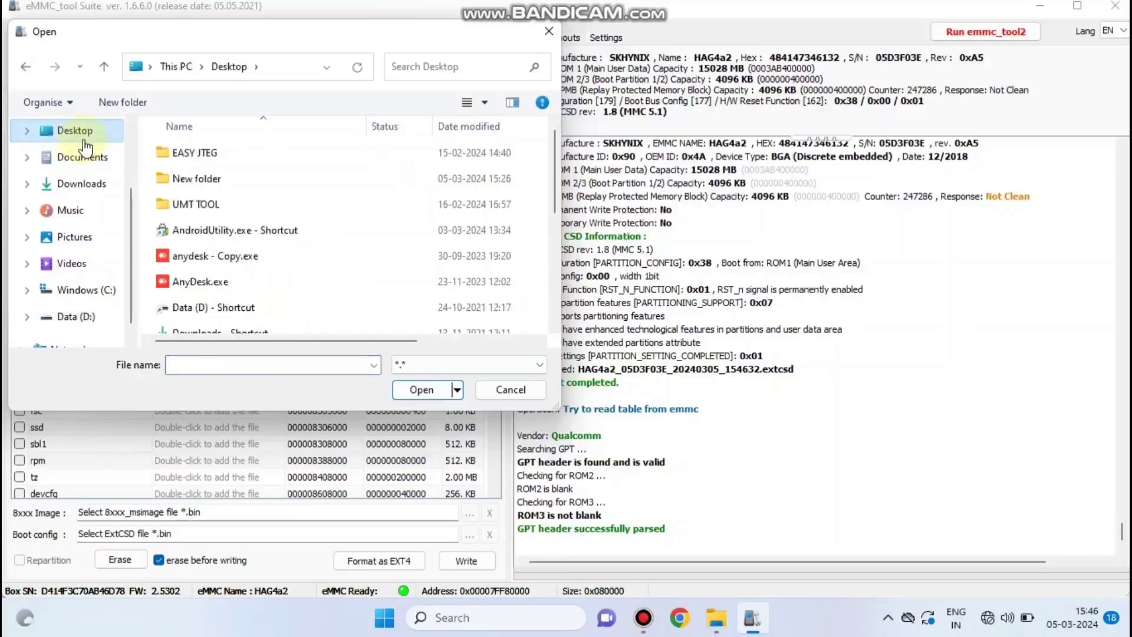
double_click(198, 183)
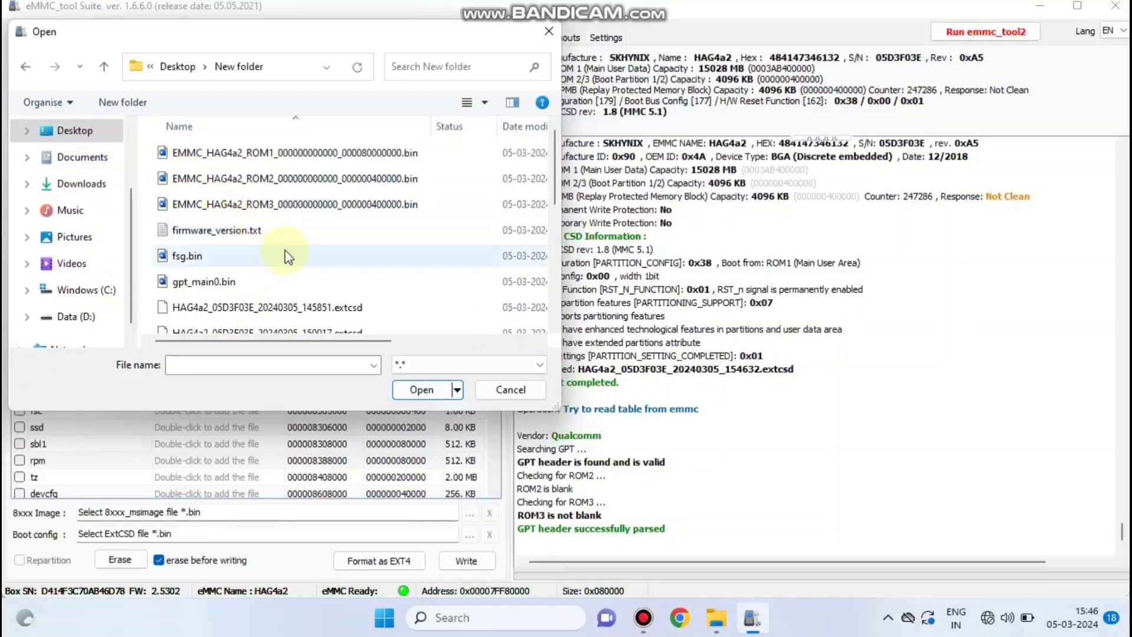
scroll(271, 255, "down", 4)
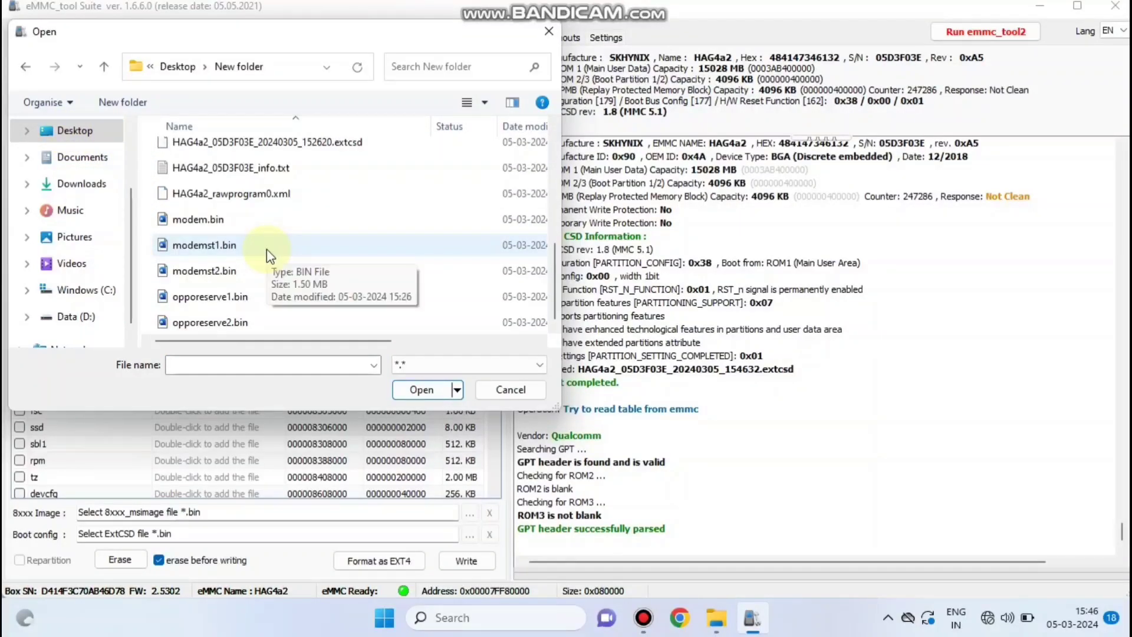
left_click(222, 248)
left_click(413, 390)
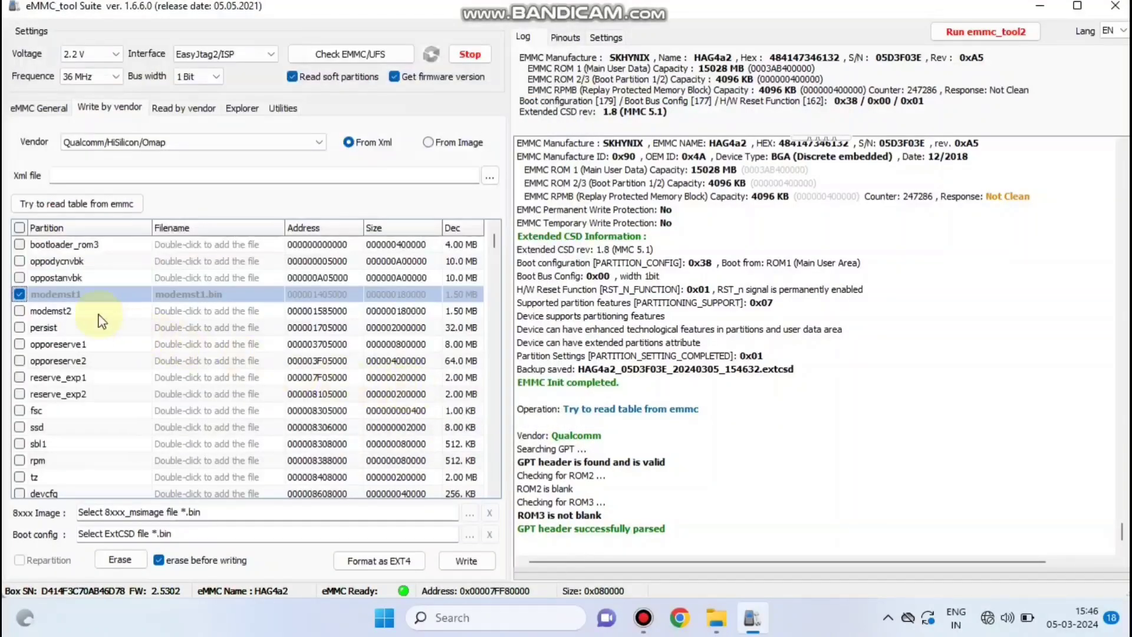
Assign the backup file modemst2.bin to the modemst2 partition.
double_click(183, 311)
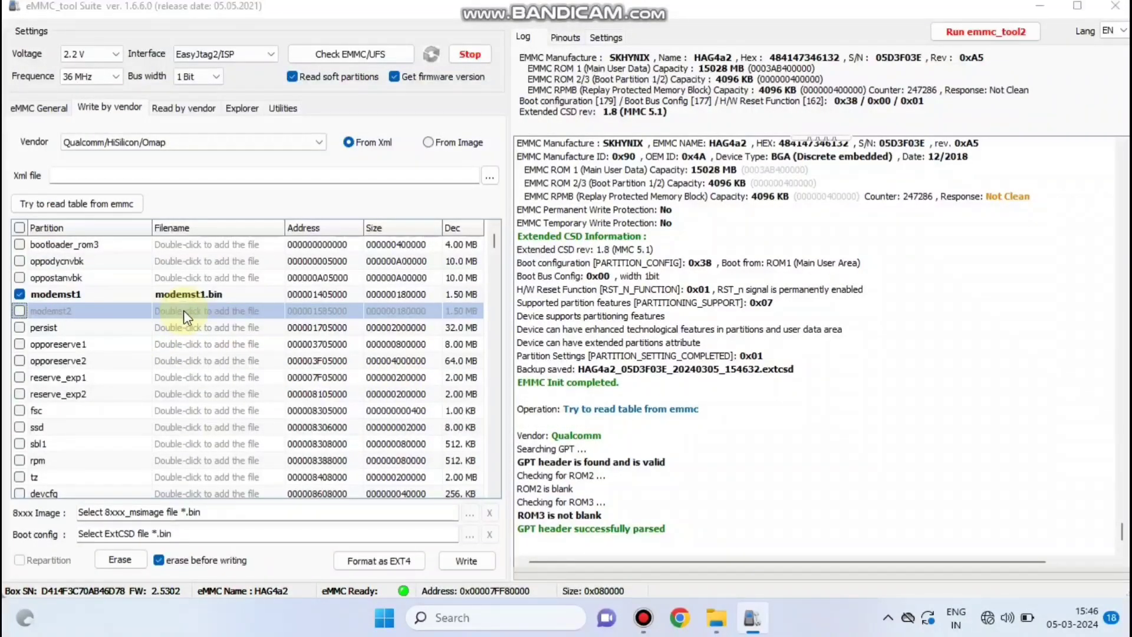
scroll(234, 256, "down", 4)
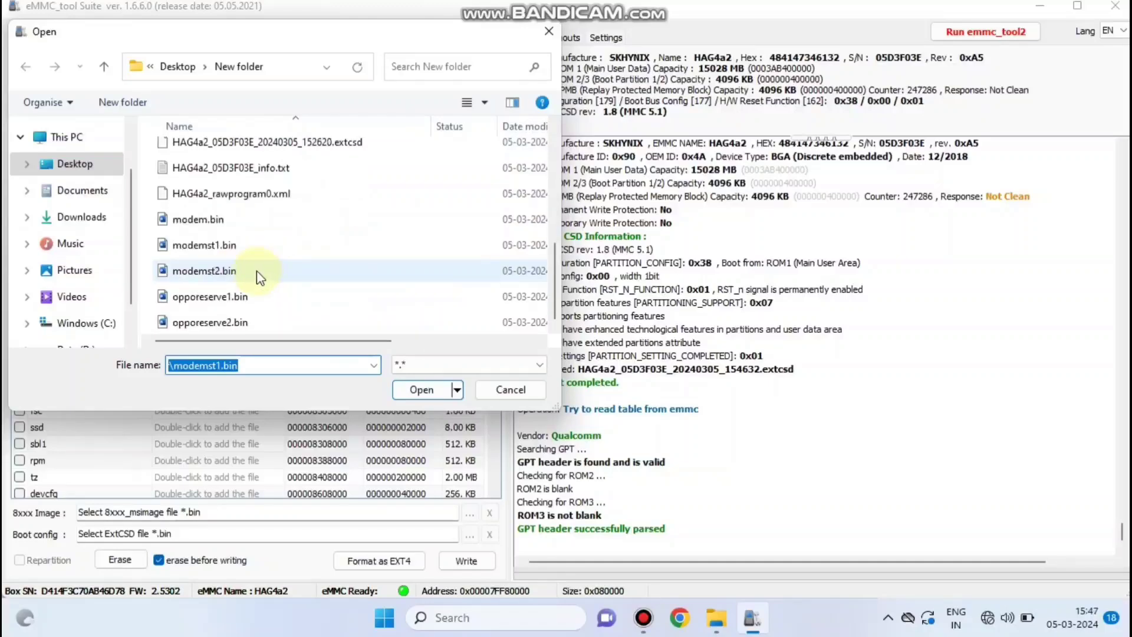
left_click(208, 273)
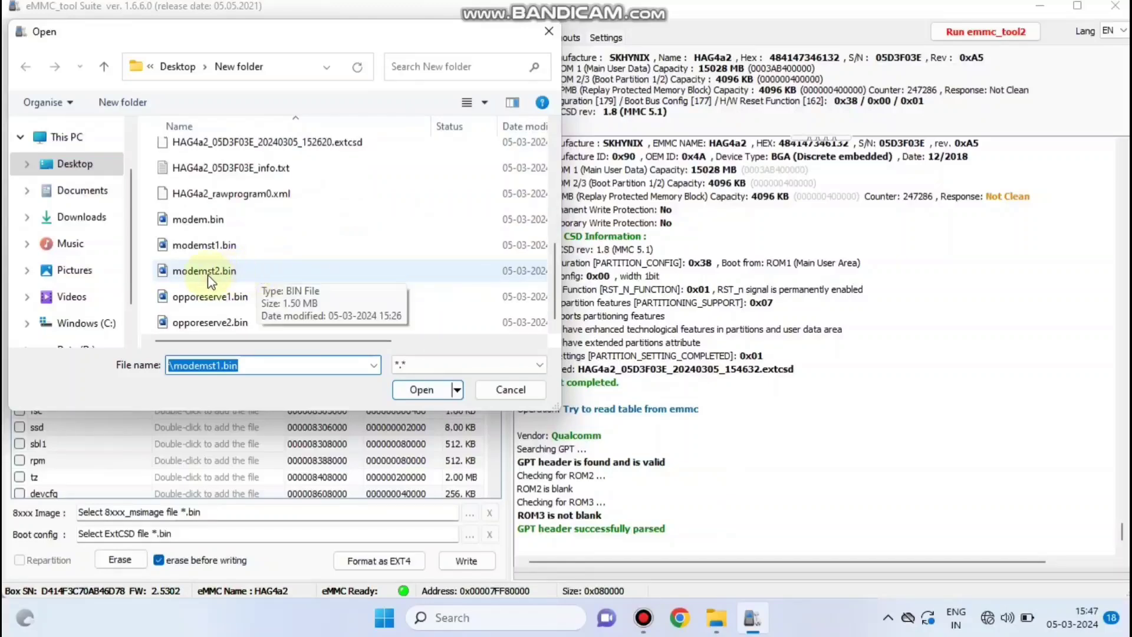
left_click(413, 389)
Assign the backup file opporeserve1.bin to the opporeserve1 partition.
left_click(225, 344)
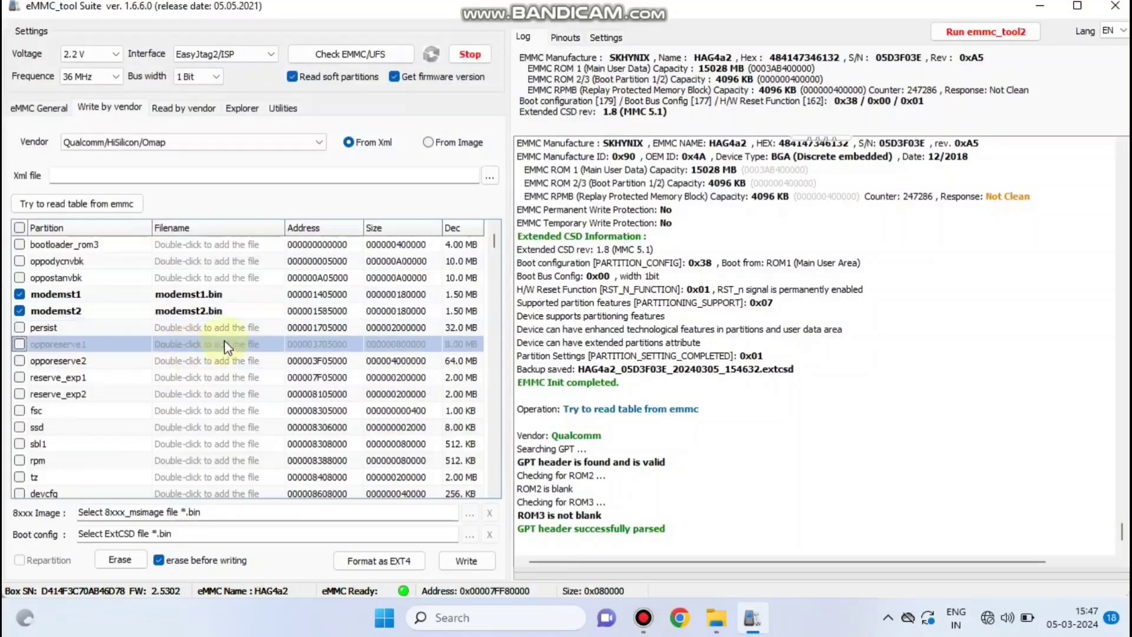
double_click(224, 344)
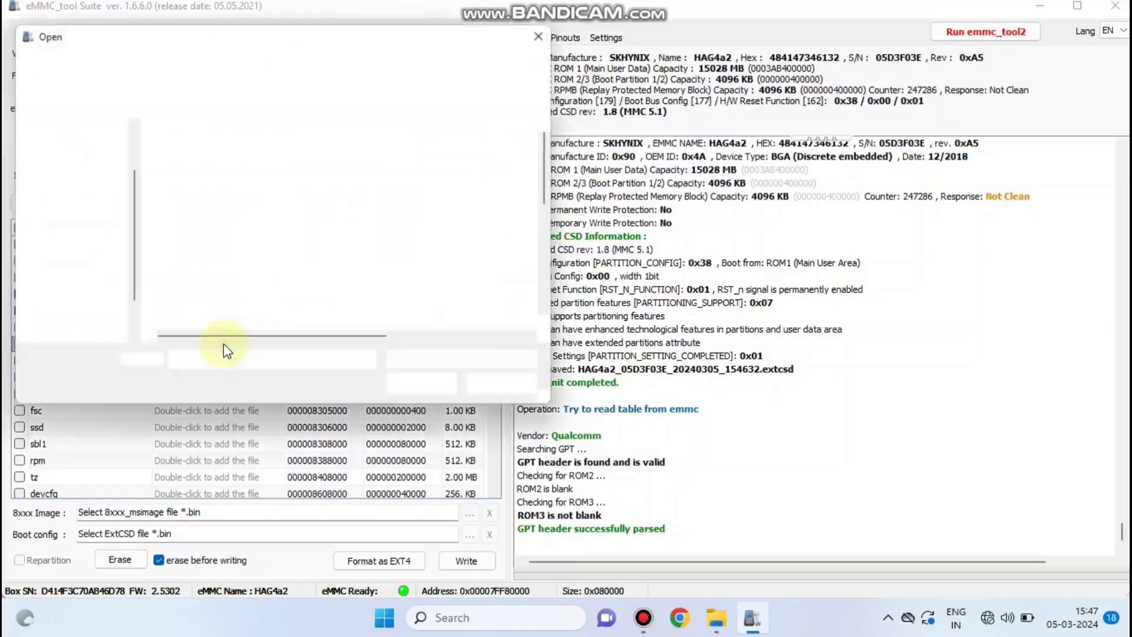
scroll(245, 249, "down", 2)
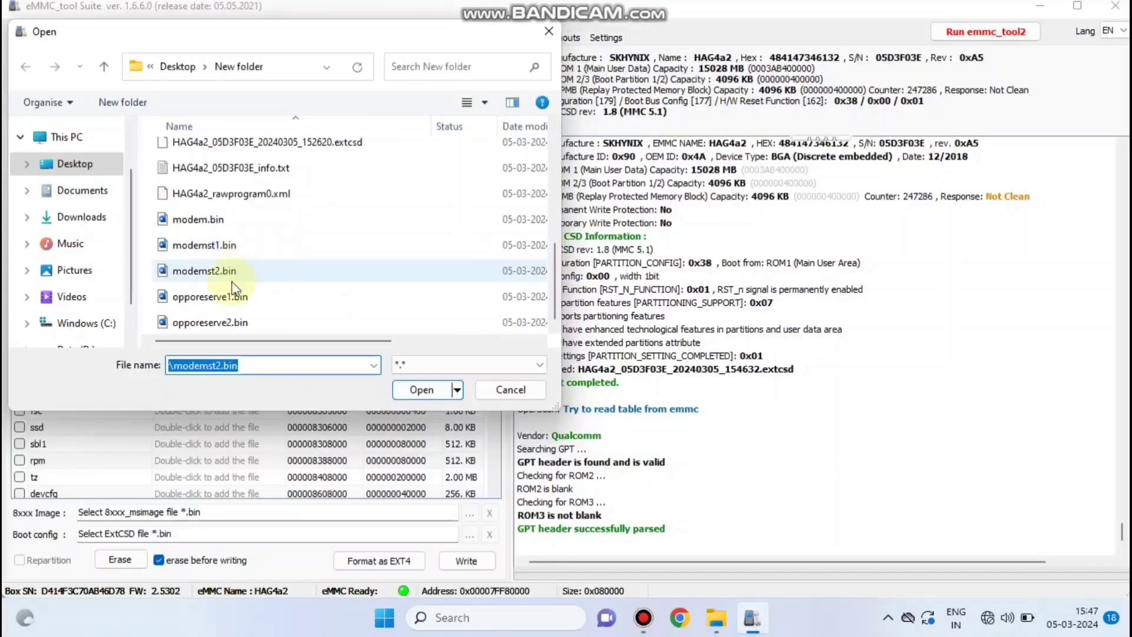
left_click(219, 298)
left_click(396, 394)
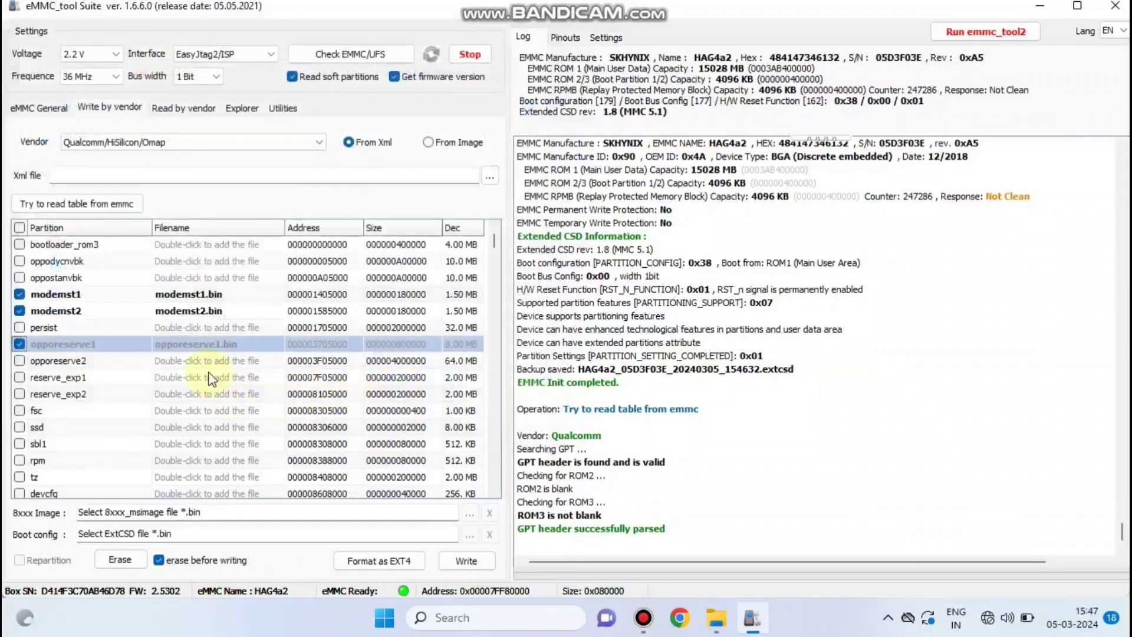
Assign the backup file opporeserve2.bin to the opporeserve2 partition.
double_click(207, 365)
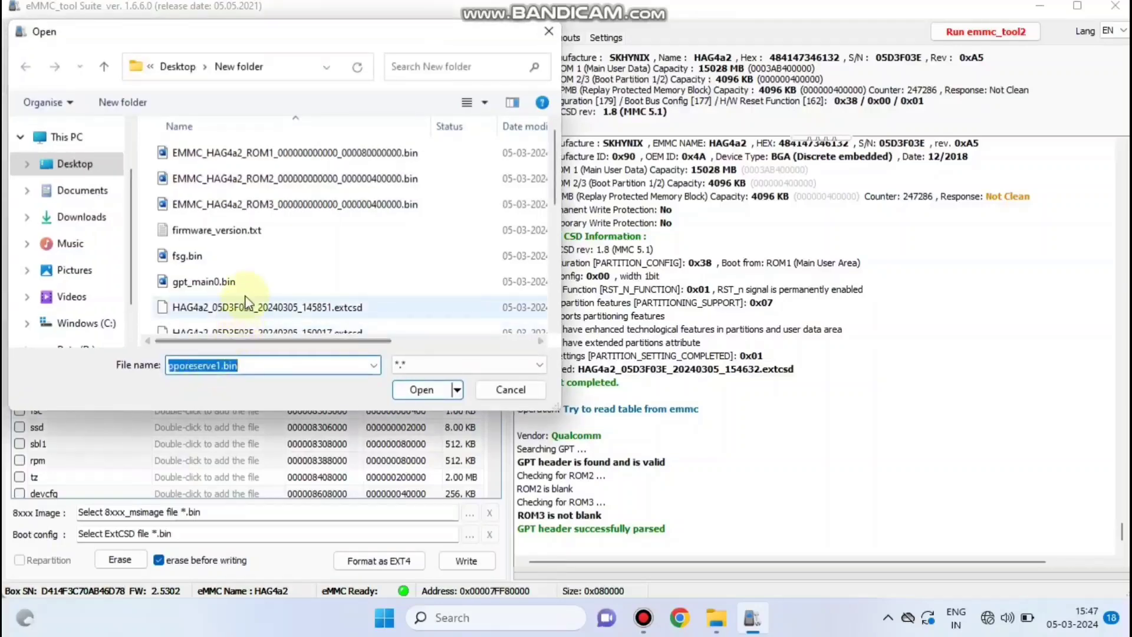
scroll(249, 297, "down", 3)
left_click(228, 322)
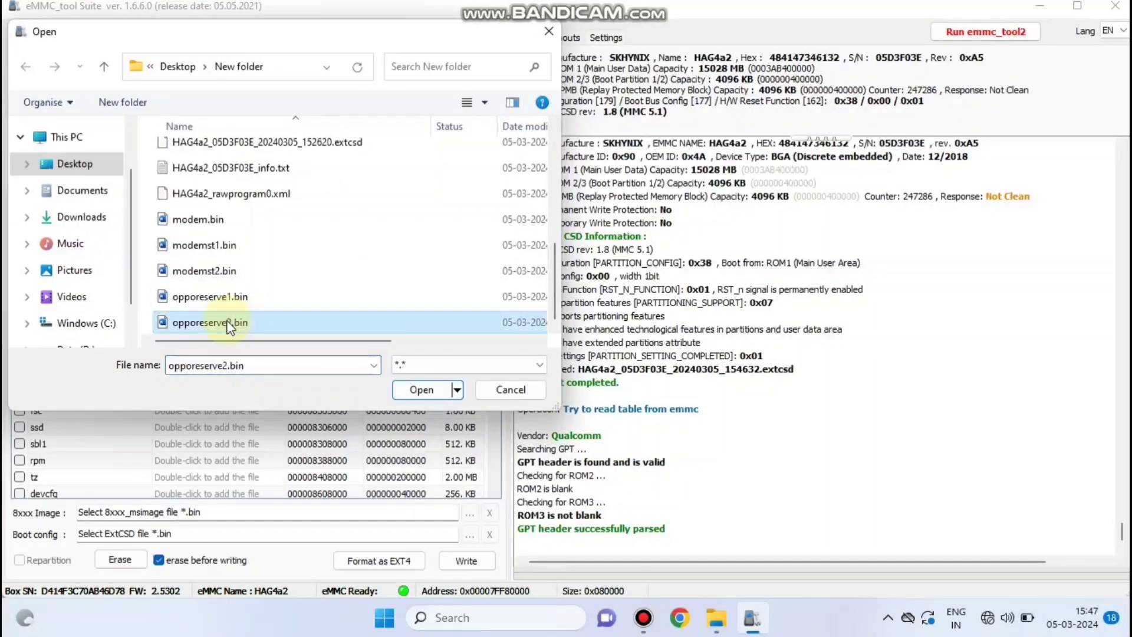
left_click(420, 390)
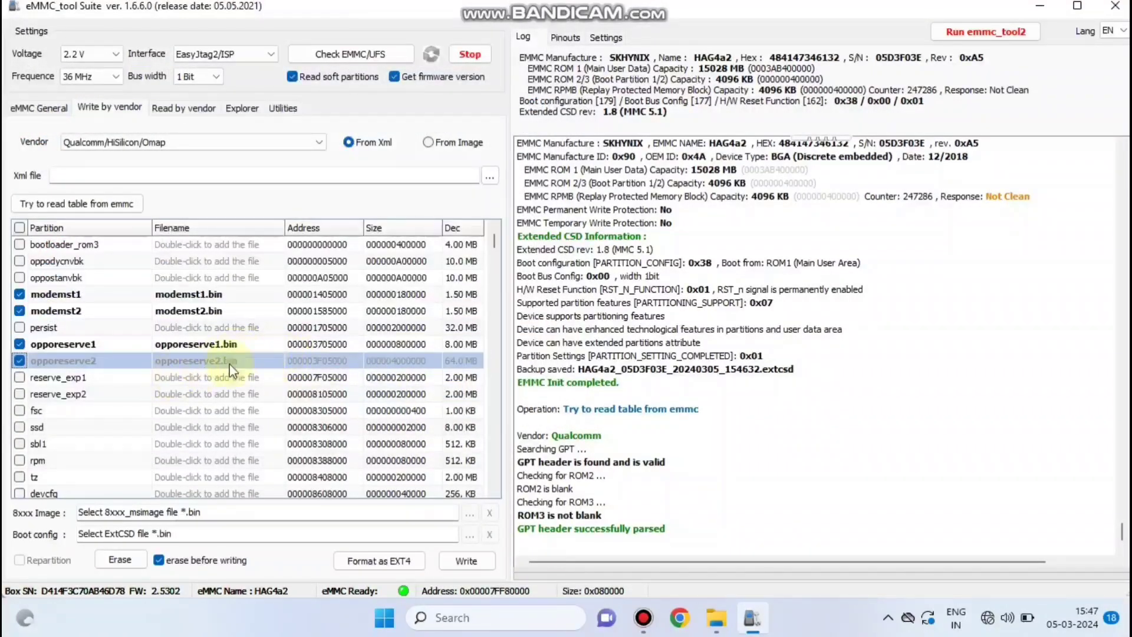
Assign the backup file modem.bin to the modem partition.
scroll(213, 325, "down", 3)
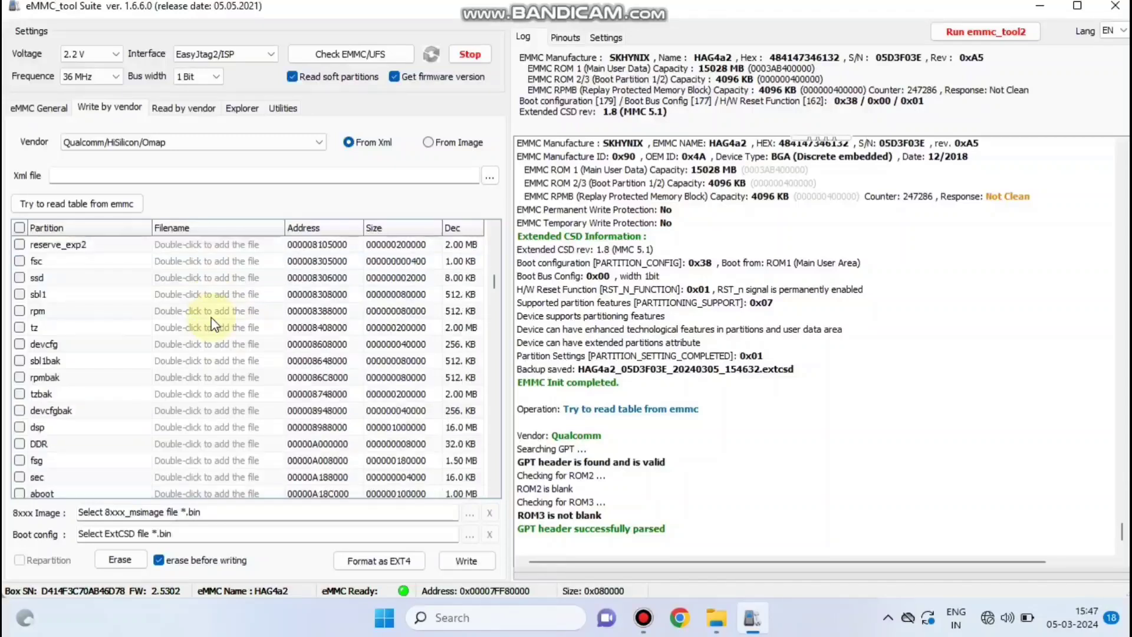
scroll(212, 326, "down", 3)
left_click(51, 382)
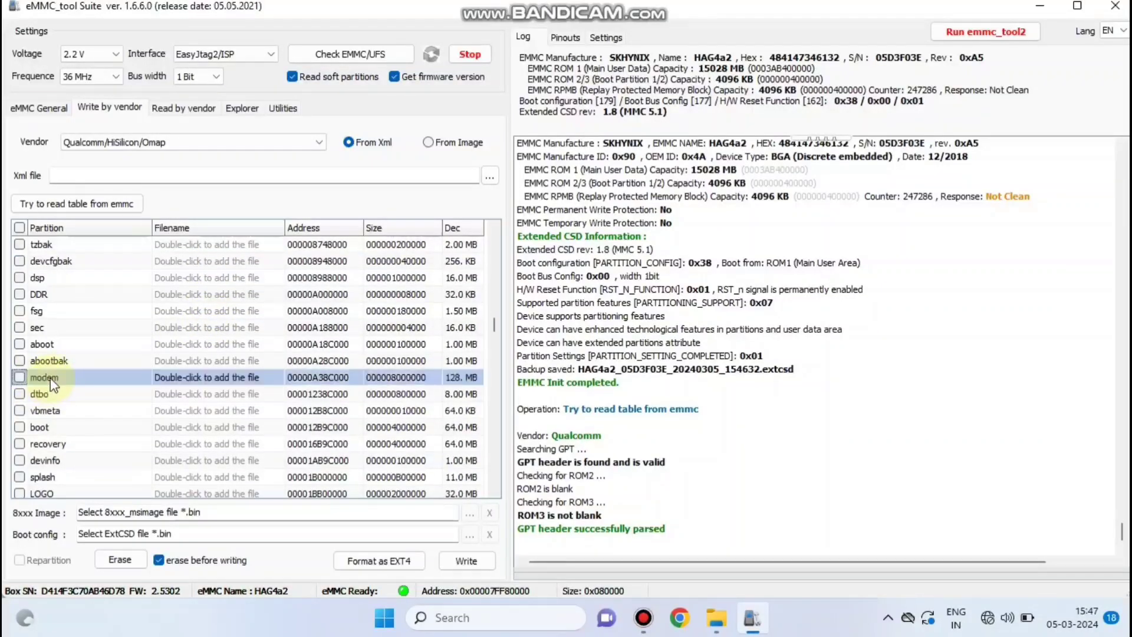
double_click(202, 373)
scroll(203, 280, "down", 4)
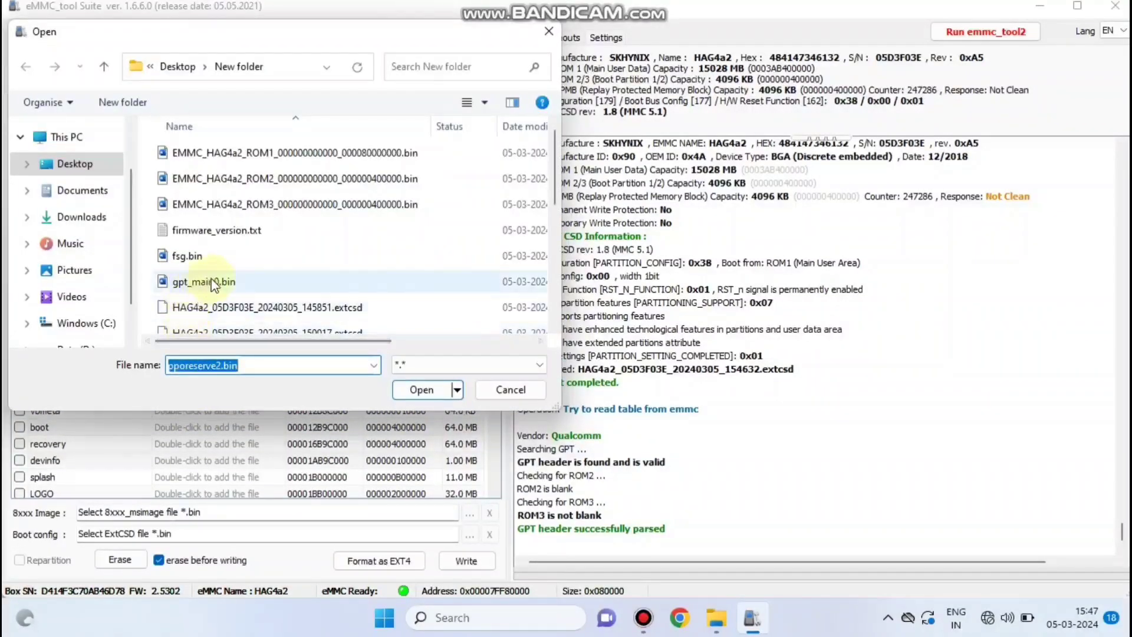
left_click(196, 219)
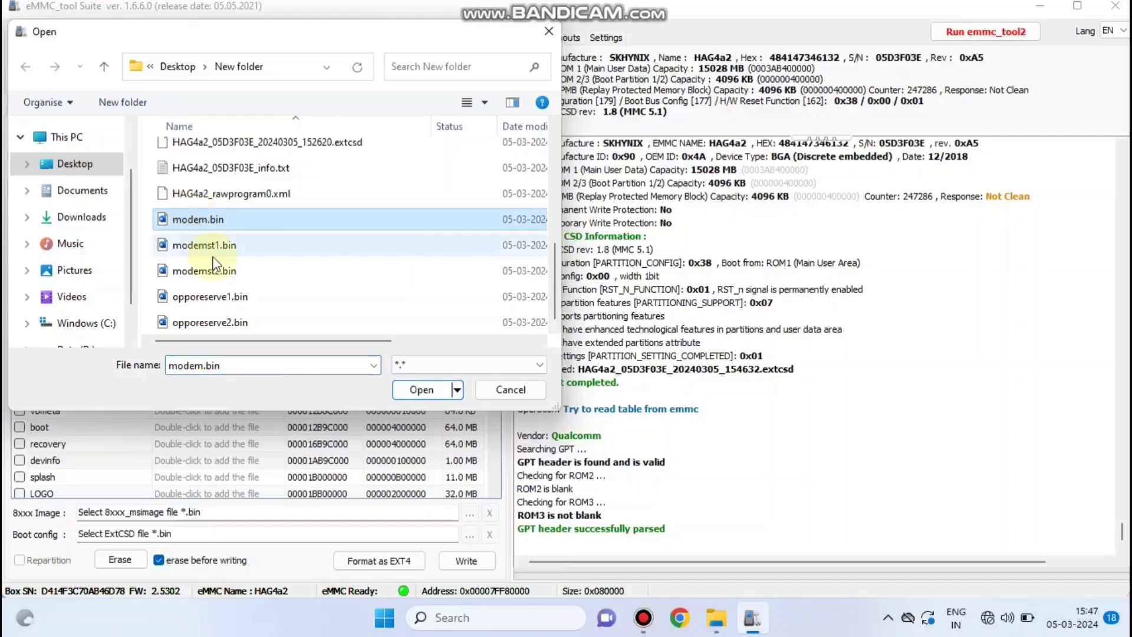
left_click(421, 389)
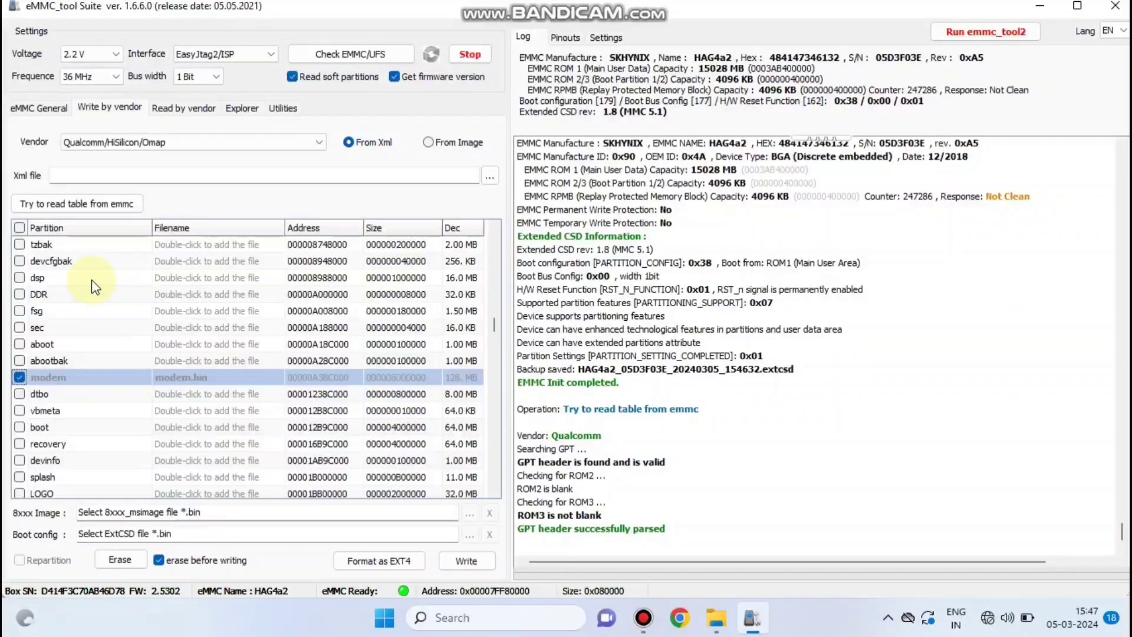
Review the partition list and write the assigned backup files to the eMMC, declining to format the Userdata partition.
scroll(91, 282, "down", 10)
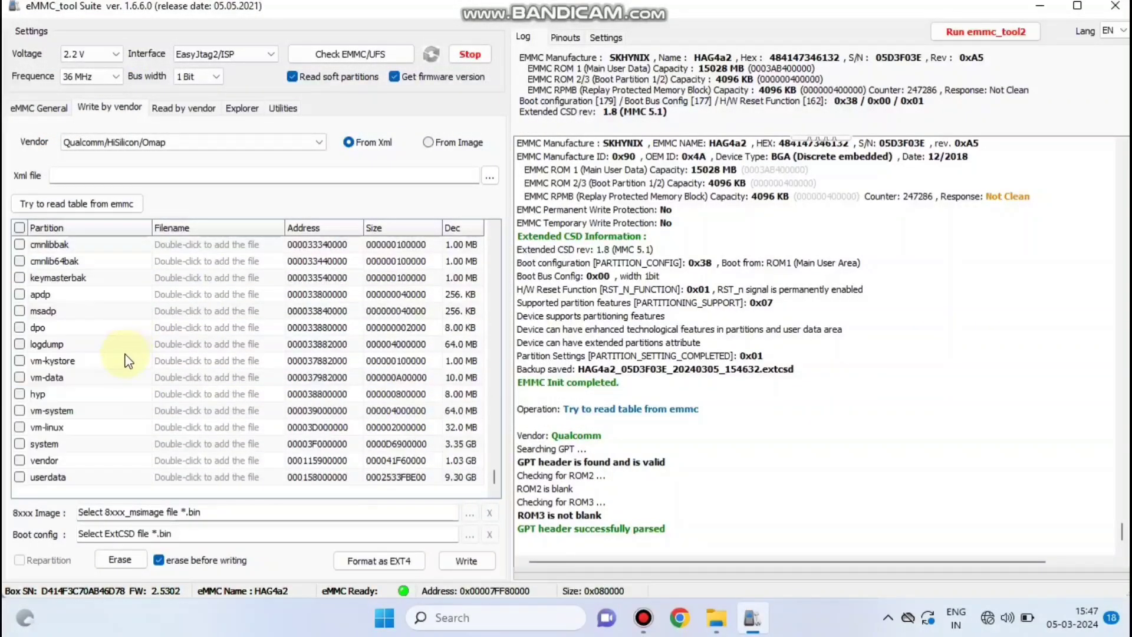
scroll(125, 361, "up", 10)
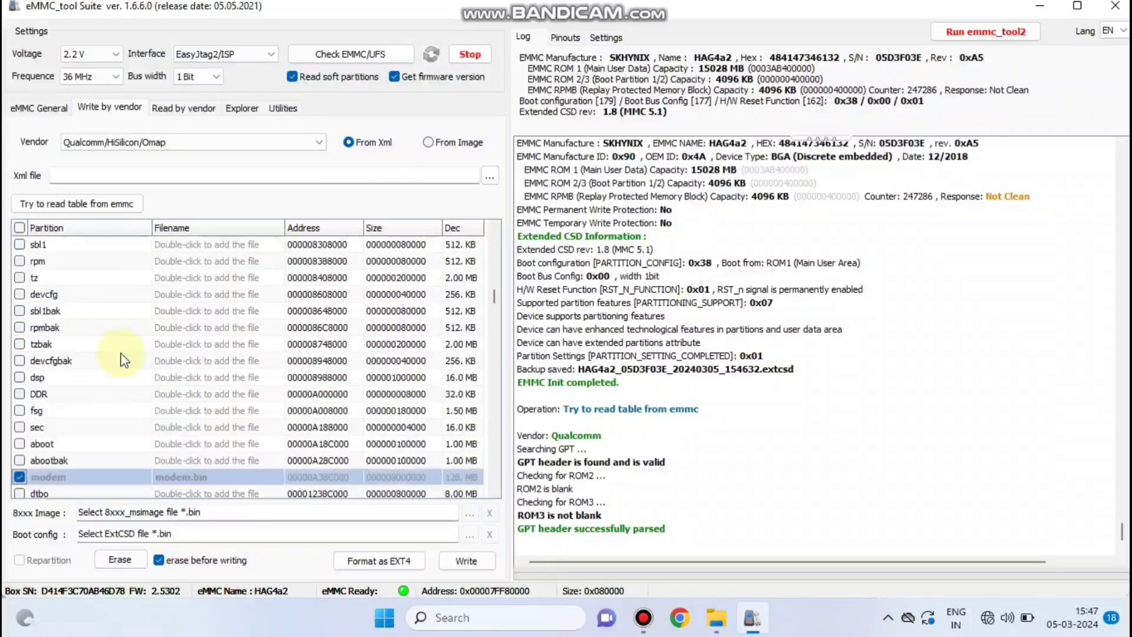
scroll(124, 361, "down", 2)
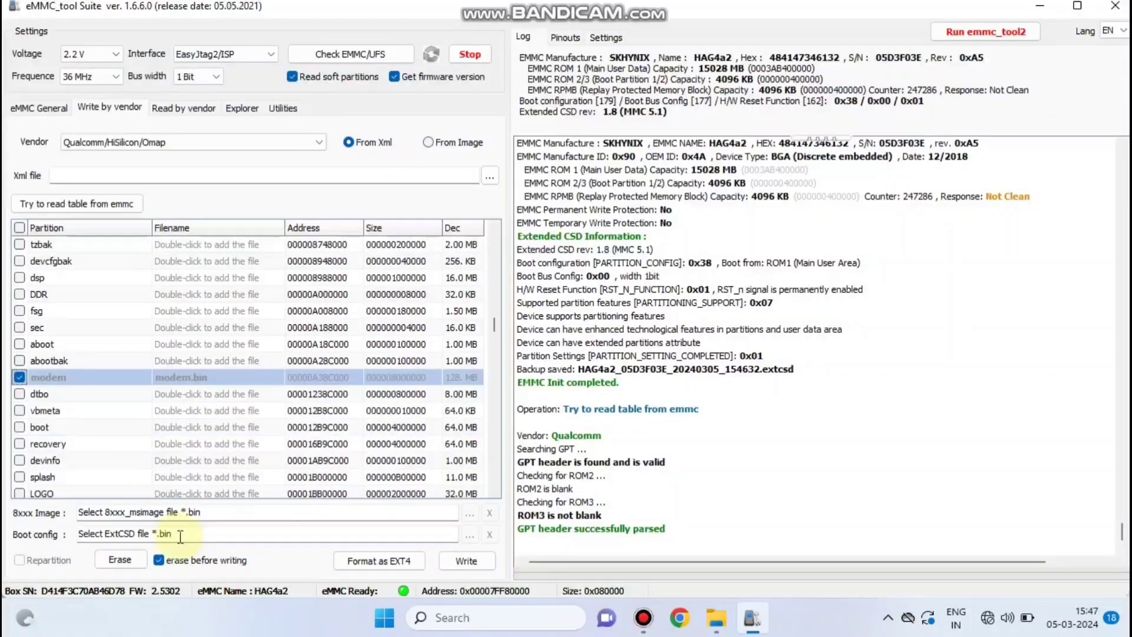
left_click(462, 565)
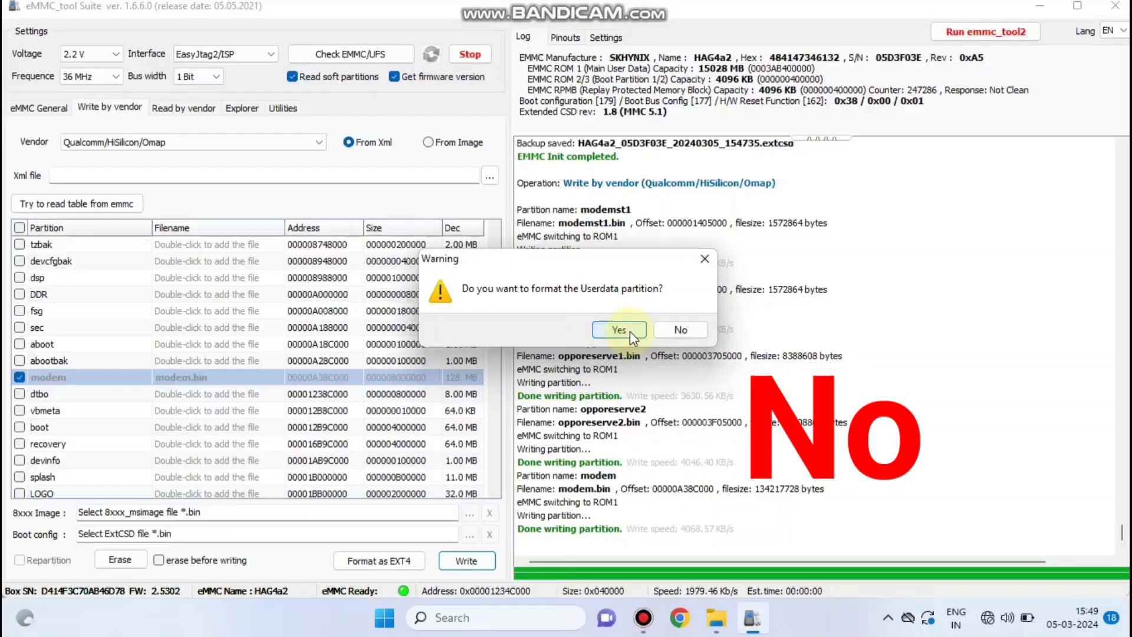
left_click(679, 329)
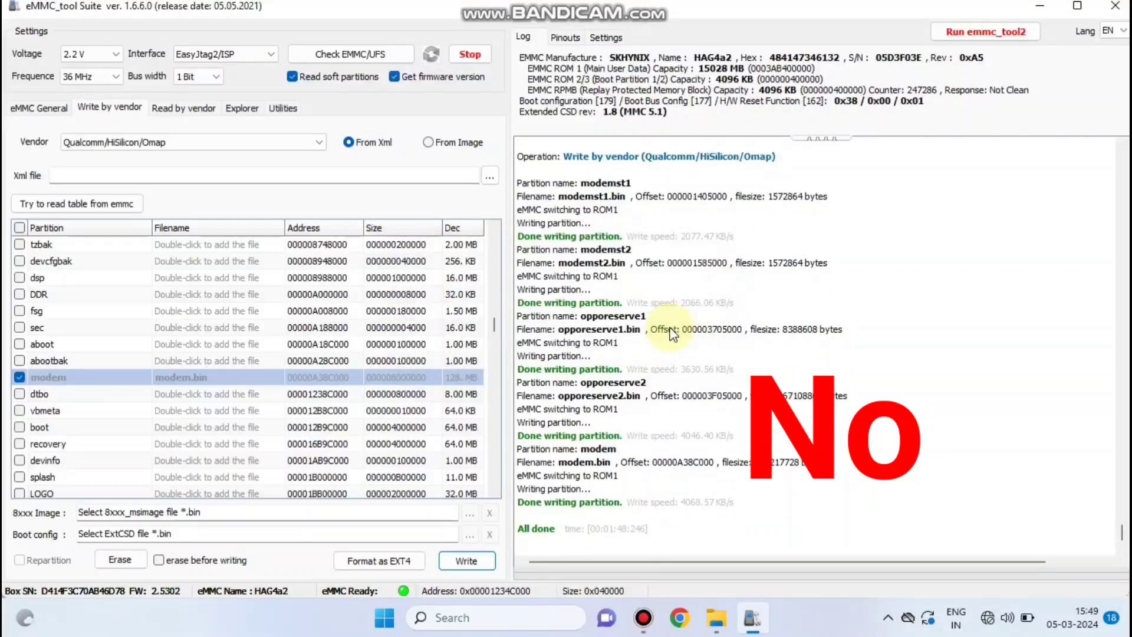
left_click(39, 108)
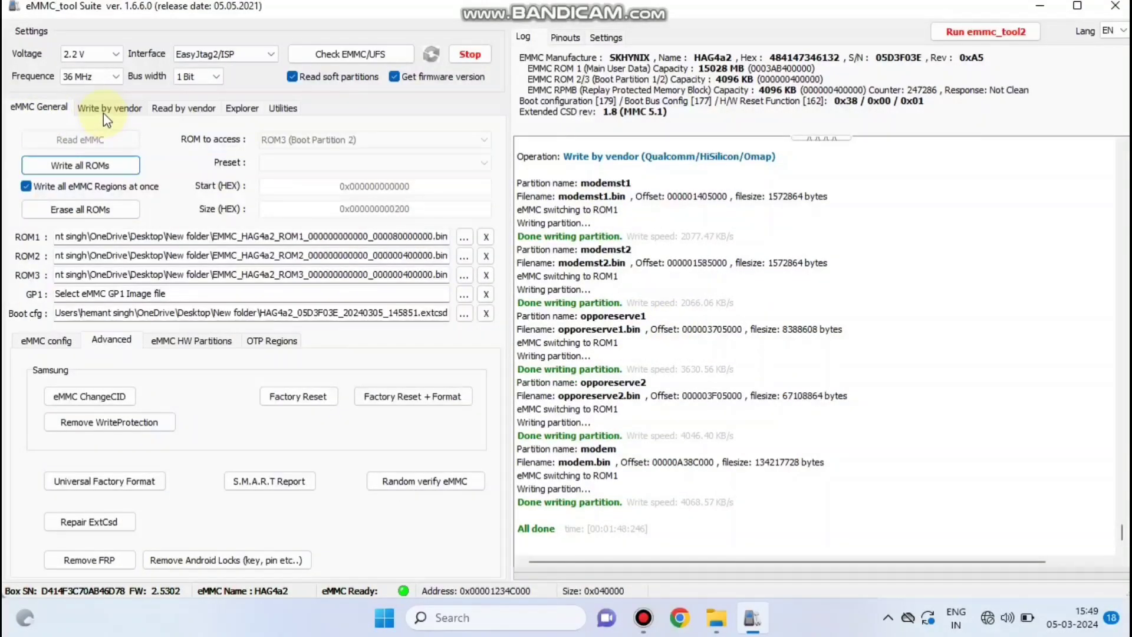
left_click(108, 109)
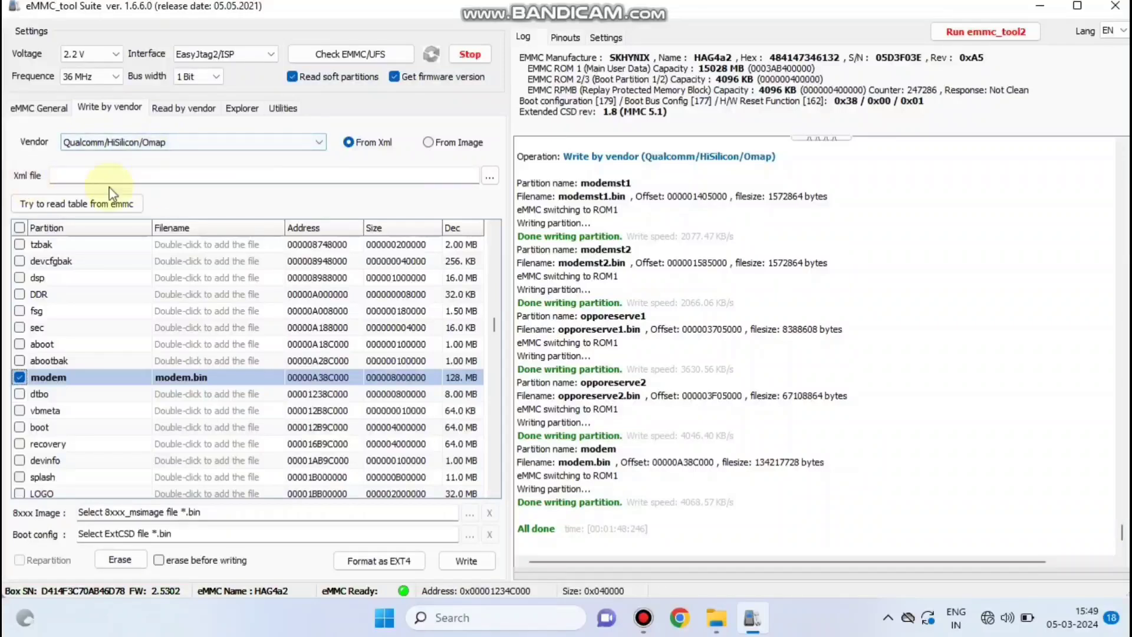
left_click(487, 179)
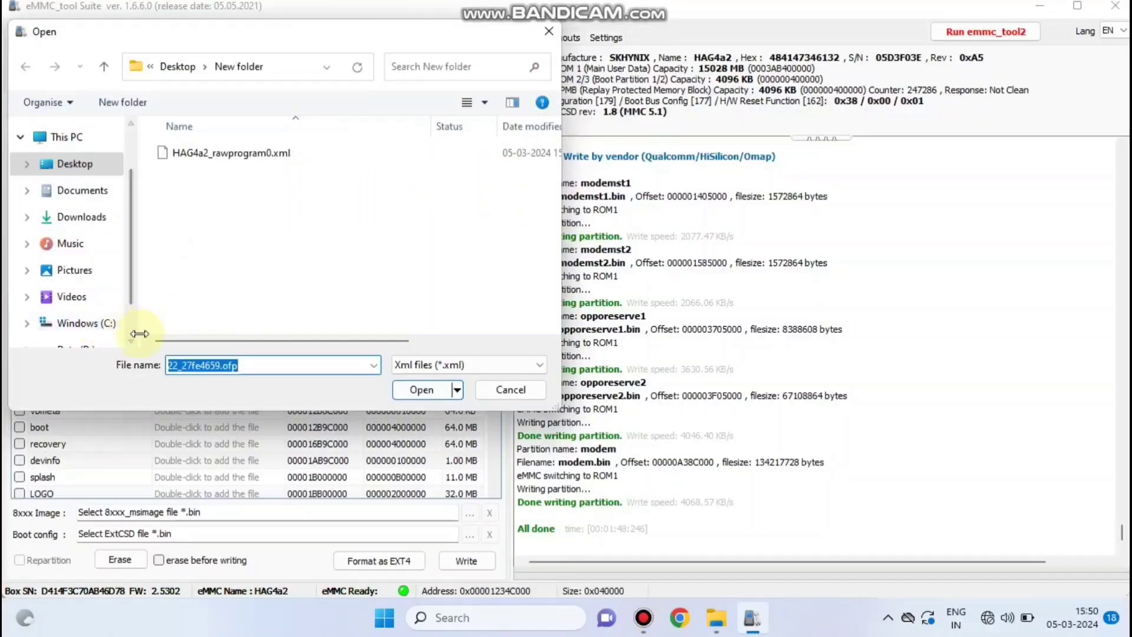
scroll(132, 333, "down", 1)
left_click(71, 324)
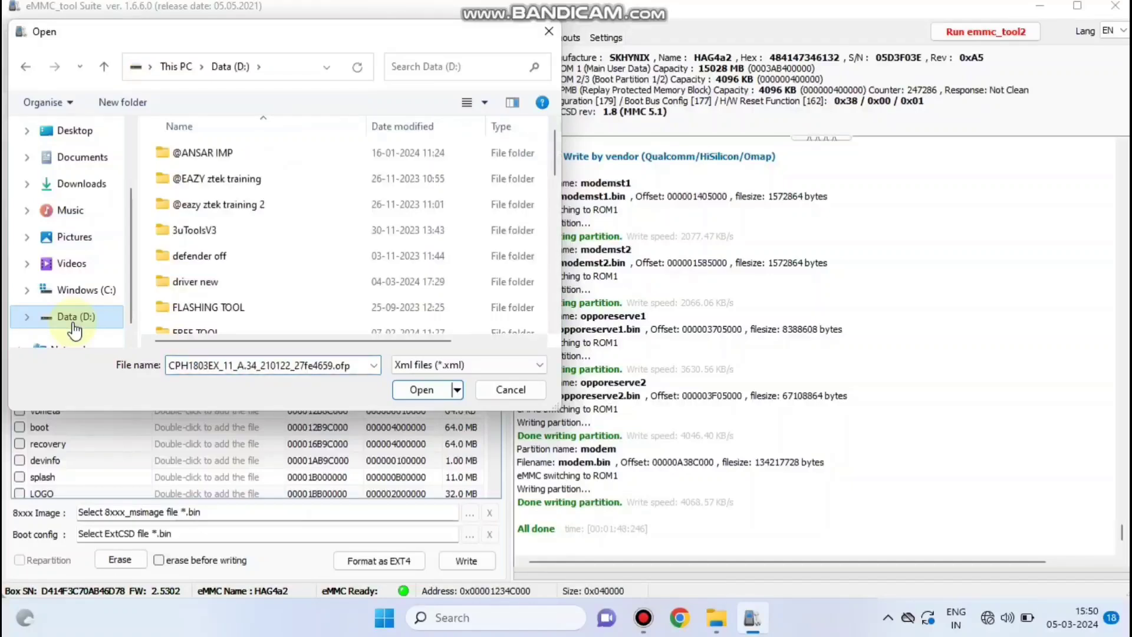
scroll(286, 233, "down", 7)
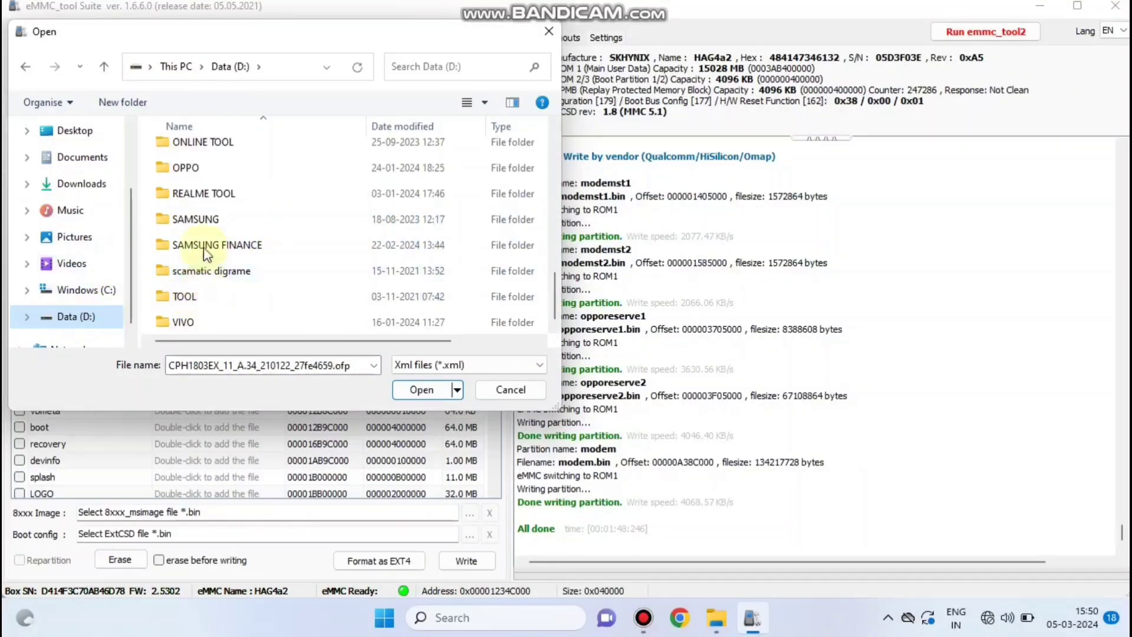
double_click(183, 167)
double_click(197, 177)
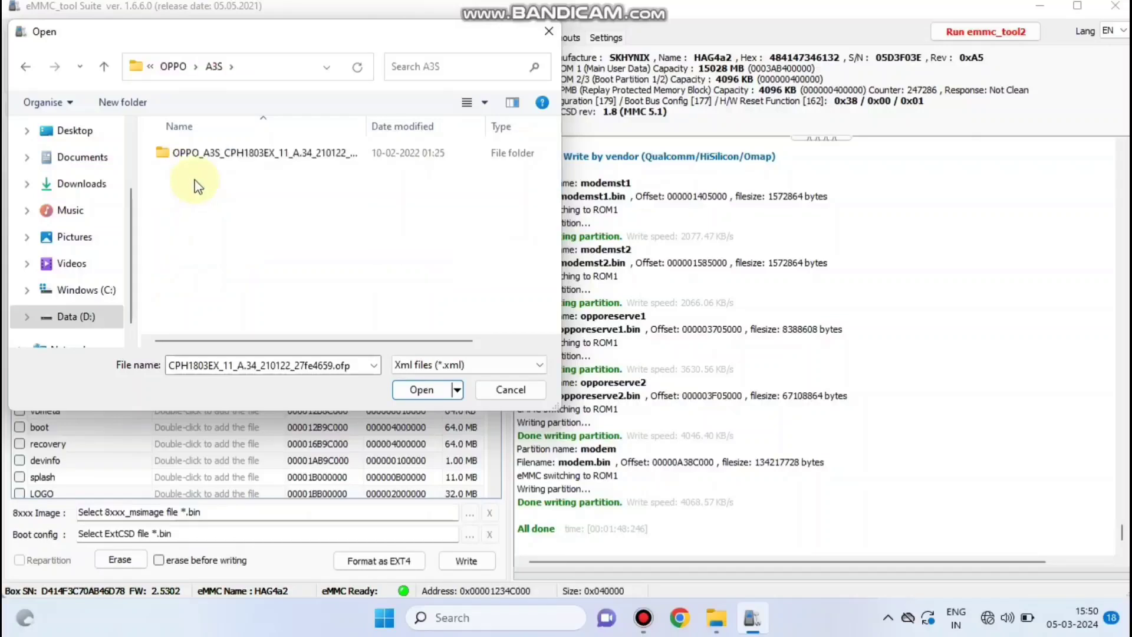
double_click(215, 157)
double_click(231, 155)
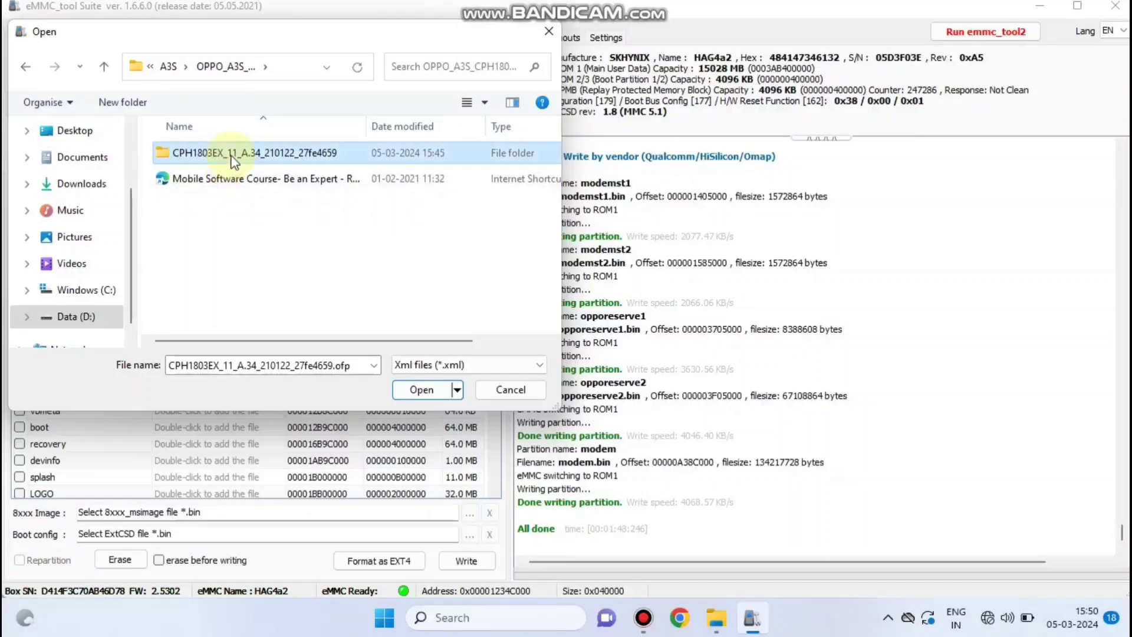
scroll(234, 251, "right", 3)
scroll(238, 245, "left", 3)
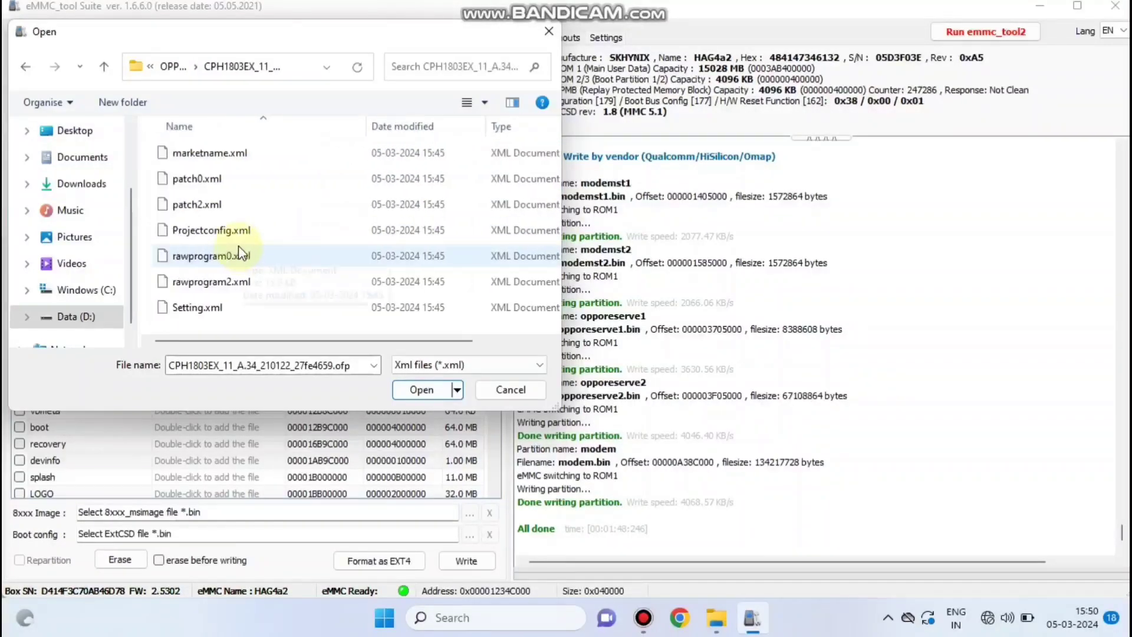
left_click(548, 32)
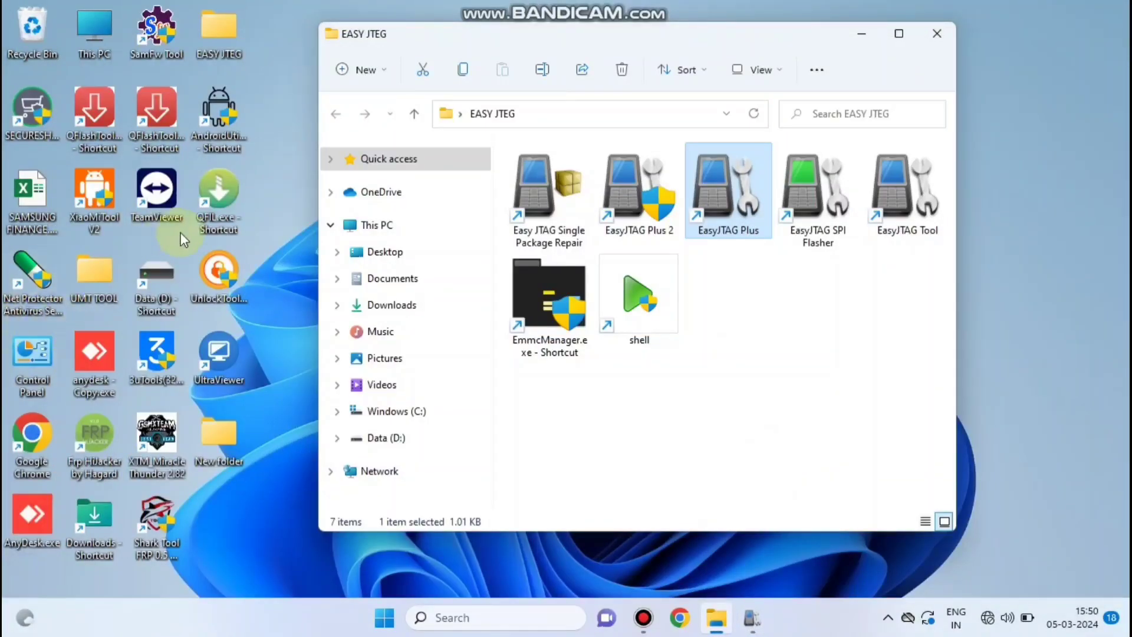
Open the unpacked firmware folder CPH1803EX_11_A.34_210122_27fe4659 inside the OPPO A3S folder on the Data (D:) drive in File Explorer.
left_click(165, 284)
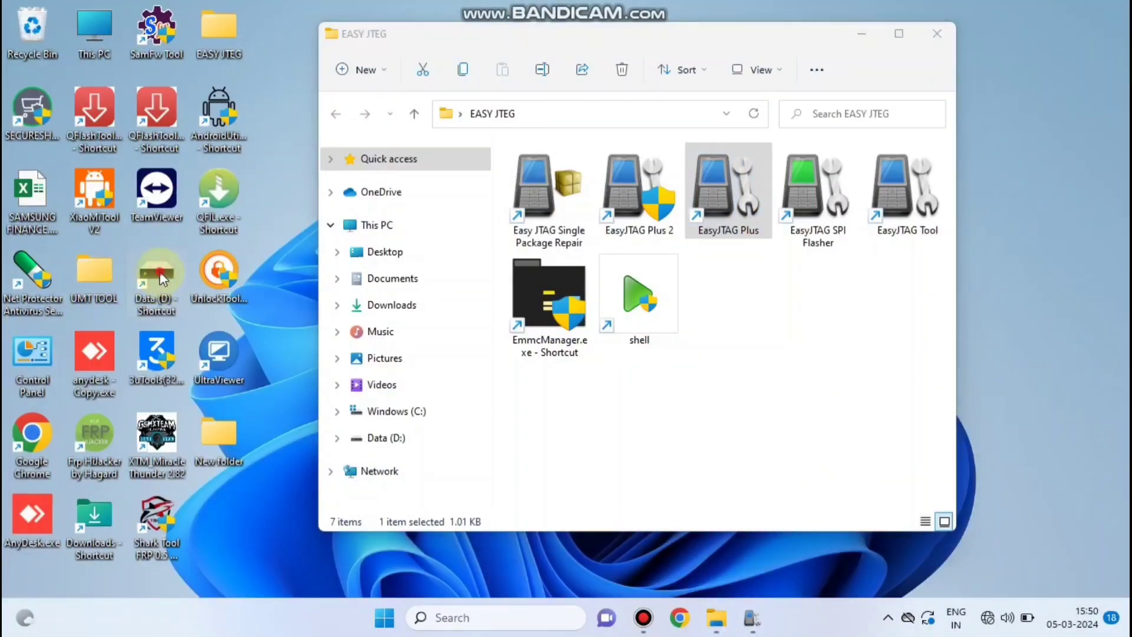
scroll(611, 320, "down", 8)
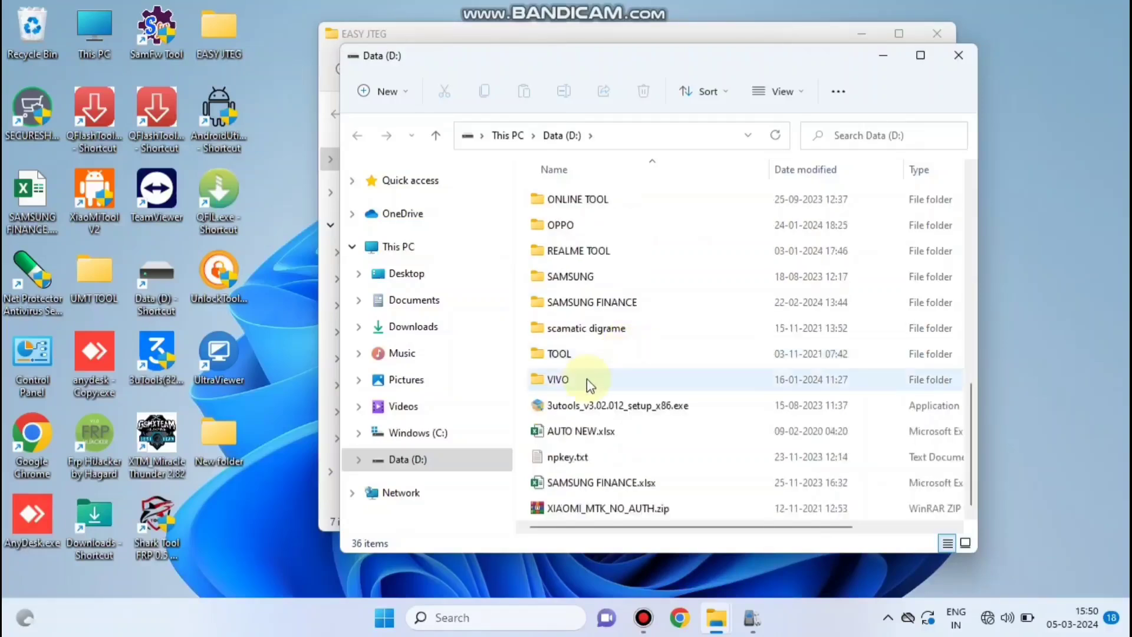
scroll(563, 314, "up", 2)
double_click(566, 370)
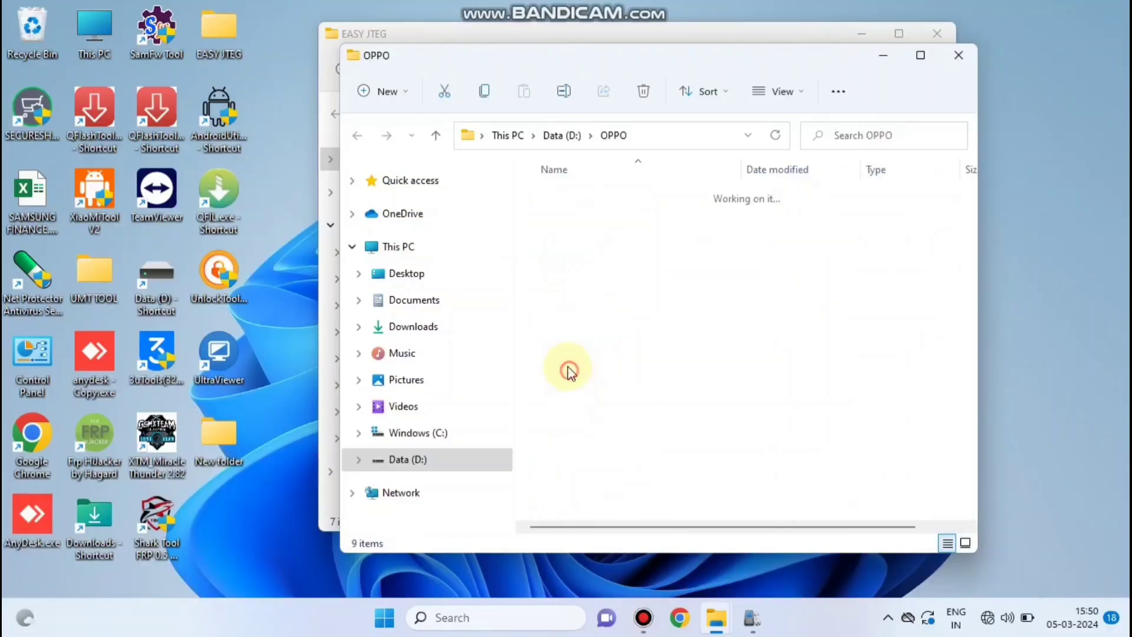
double_click(558, 223)
double_click(570, 196)
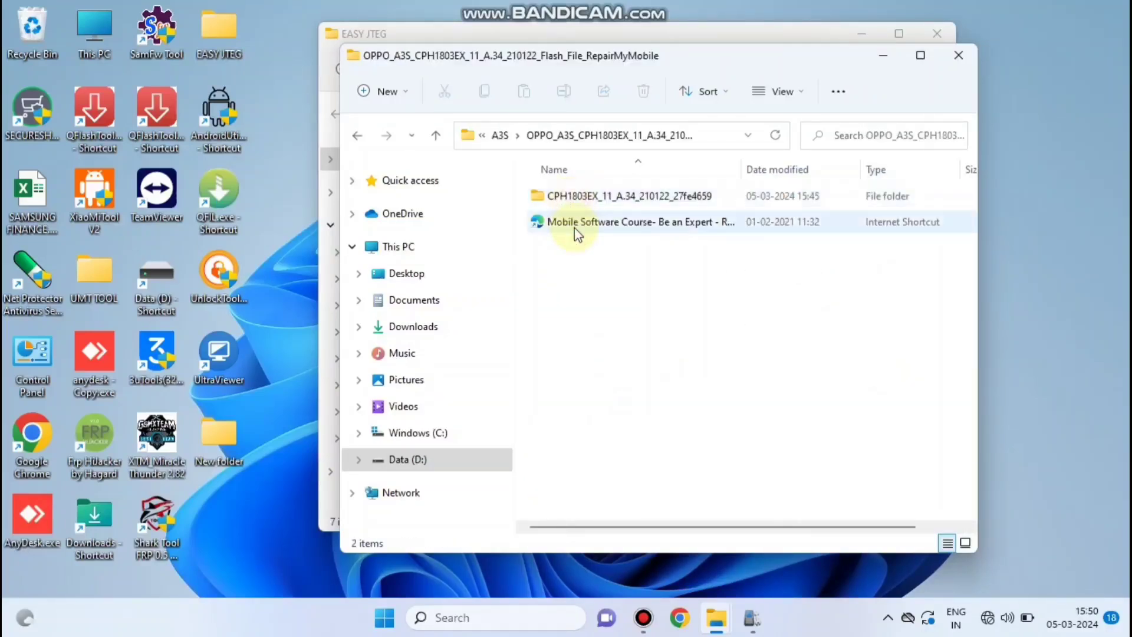
double_click(583, 197)
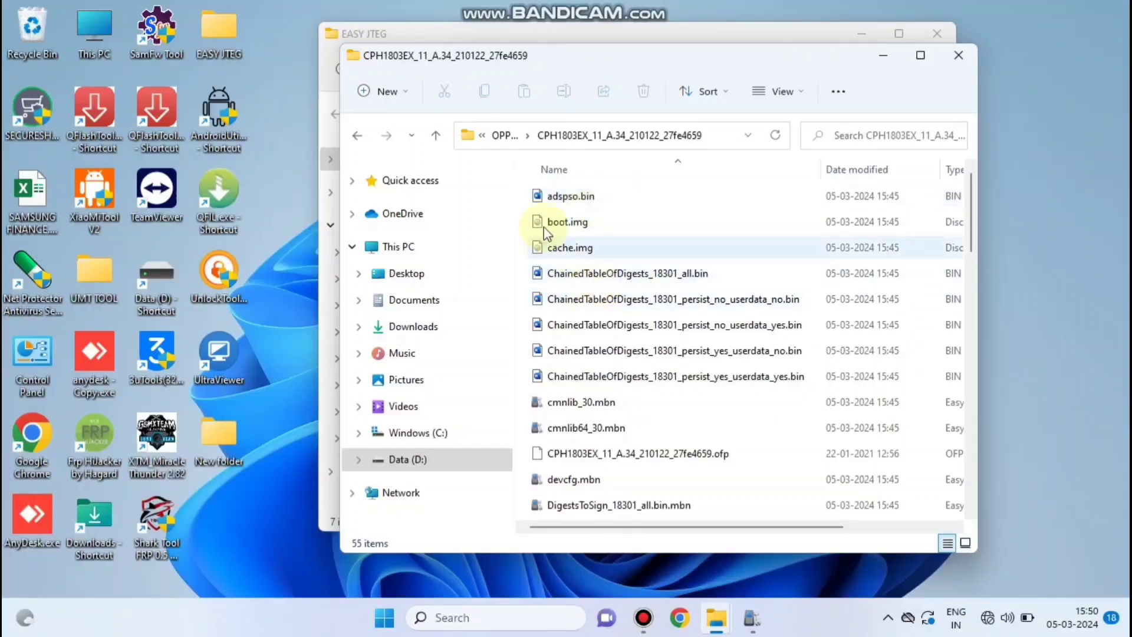
left_click(437, 136)
double_click(605, 196)
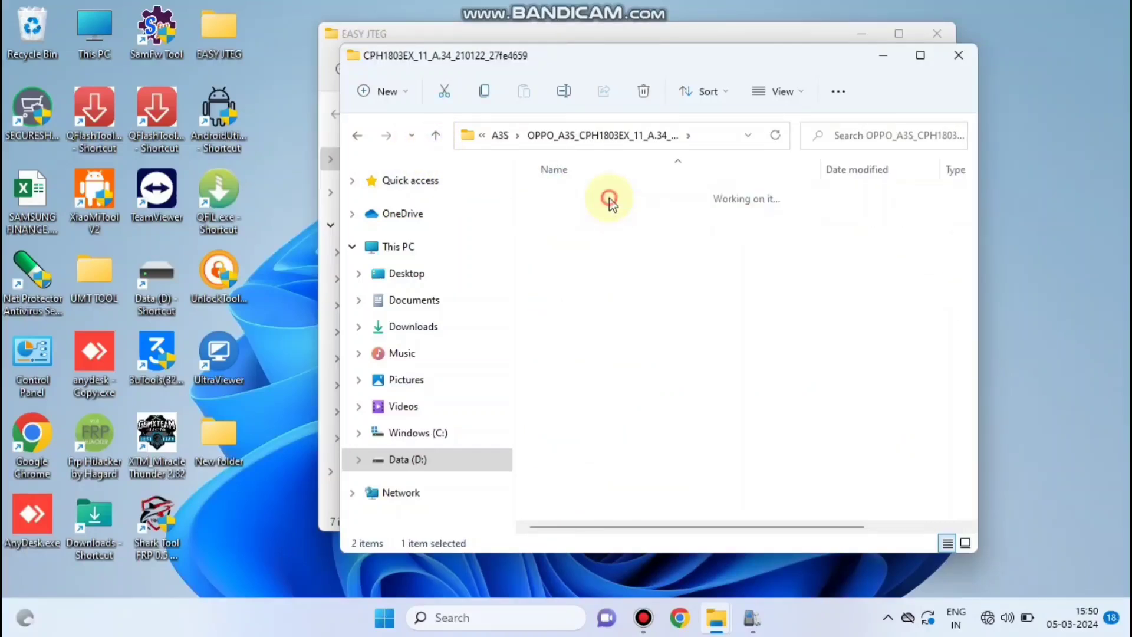
Examine the unpacked firmware files, including the partition images and rawprogram XML files, close the folder and return to eMMC_tool Suite.
scroll(626, 286, "down", 13)
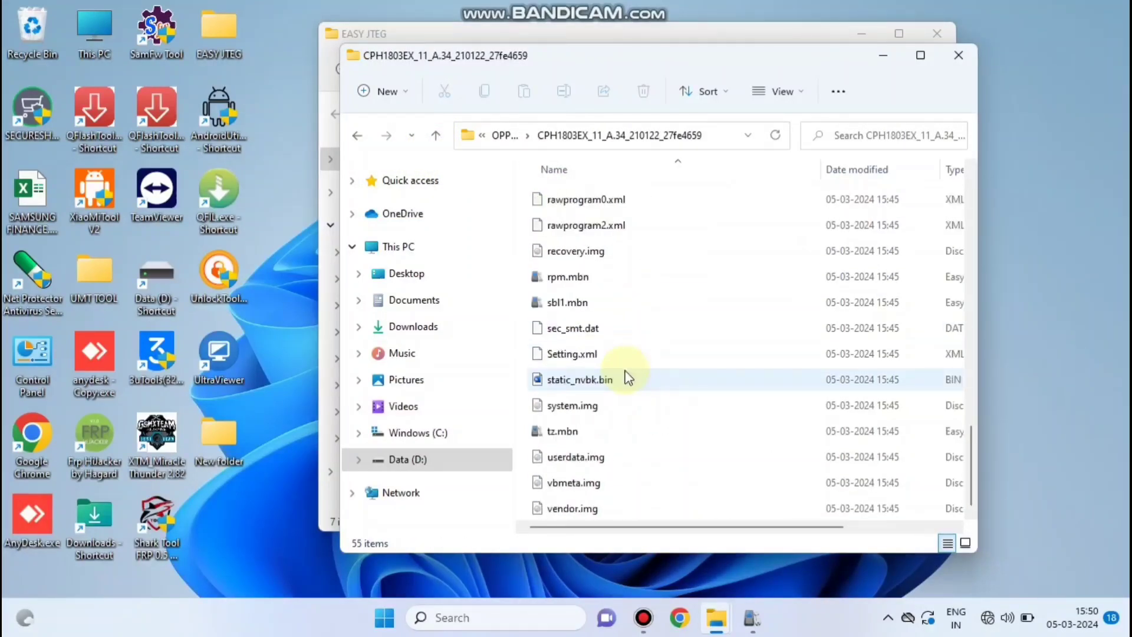
scroll(625, 380, "up", 13)
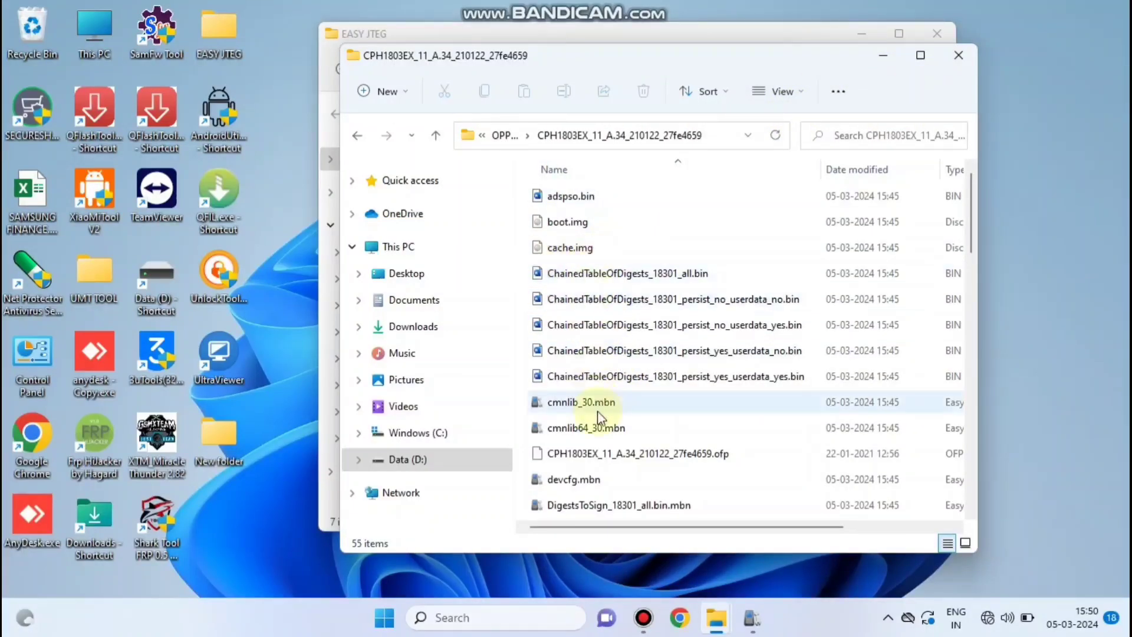
scroll(608, 405, "down", 8)
scroll(608, 406, "down", 5)
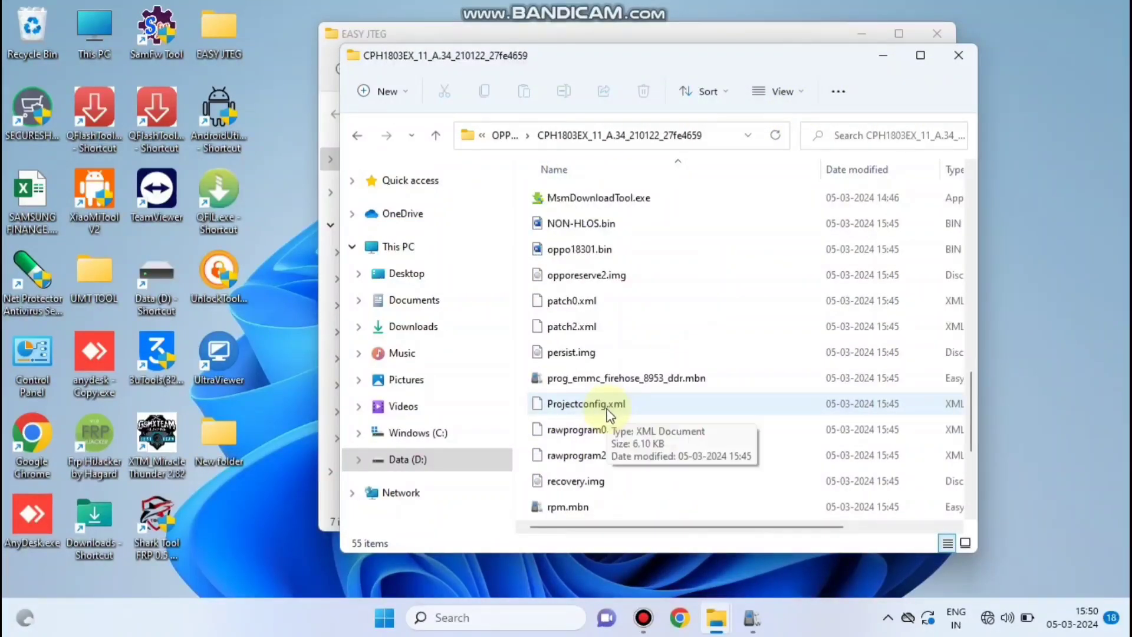
scroll(606, 409, "up", 13)
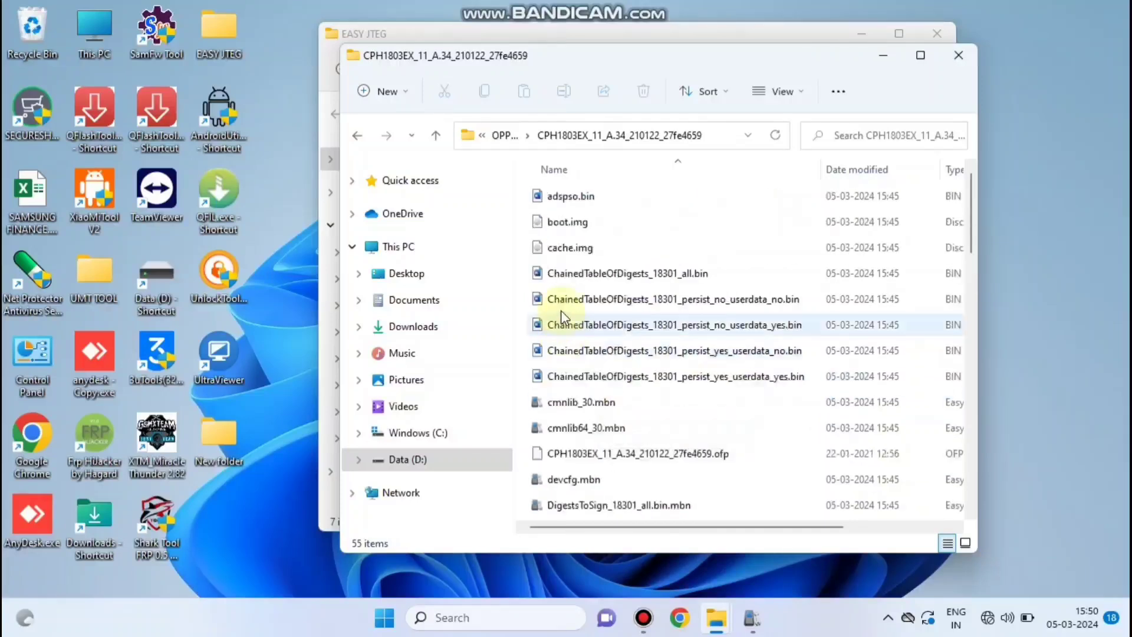
left_click(437, 137)
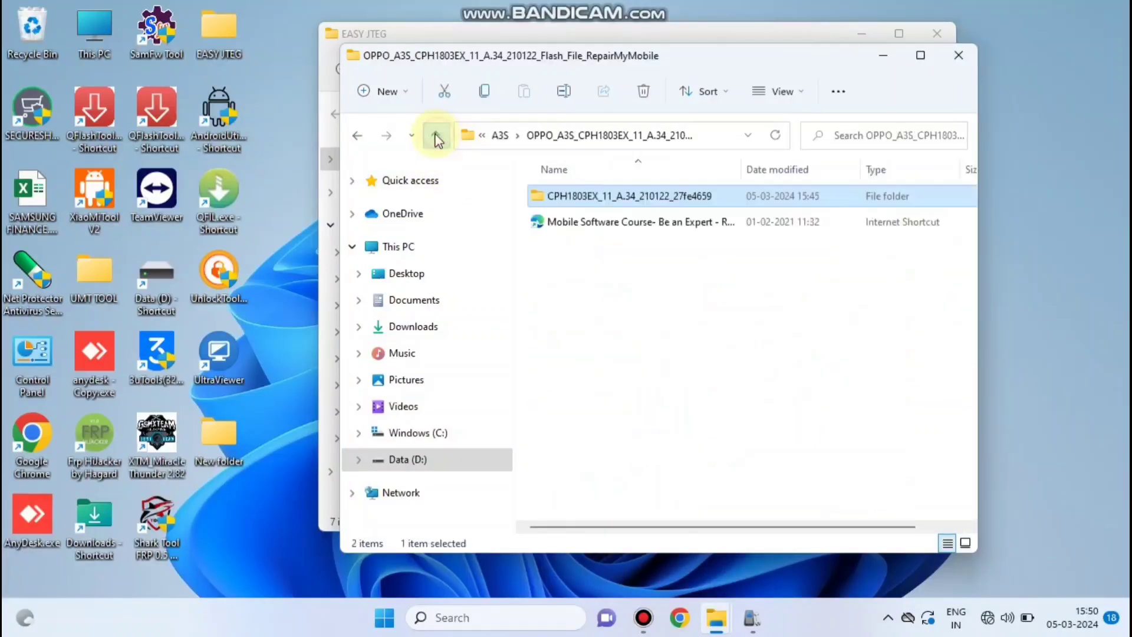
double_click(615, 201)
scroll(624, 246, "down", 8)
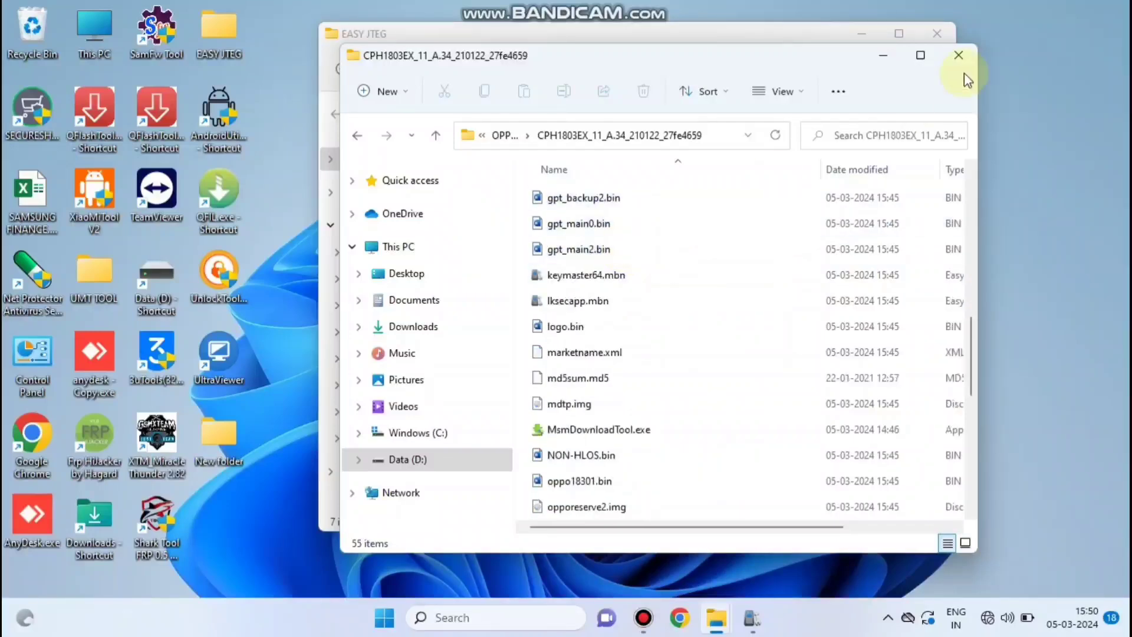
left_click(956, 56)
left_click(752, 618)
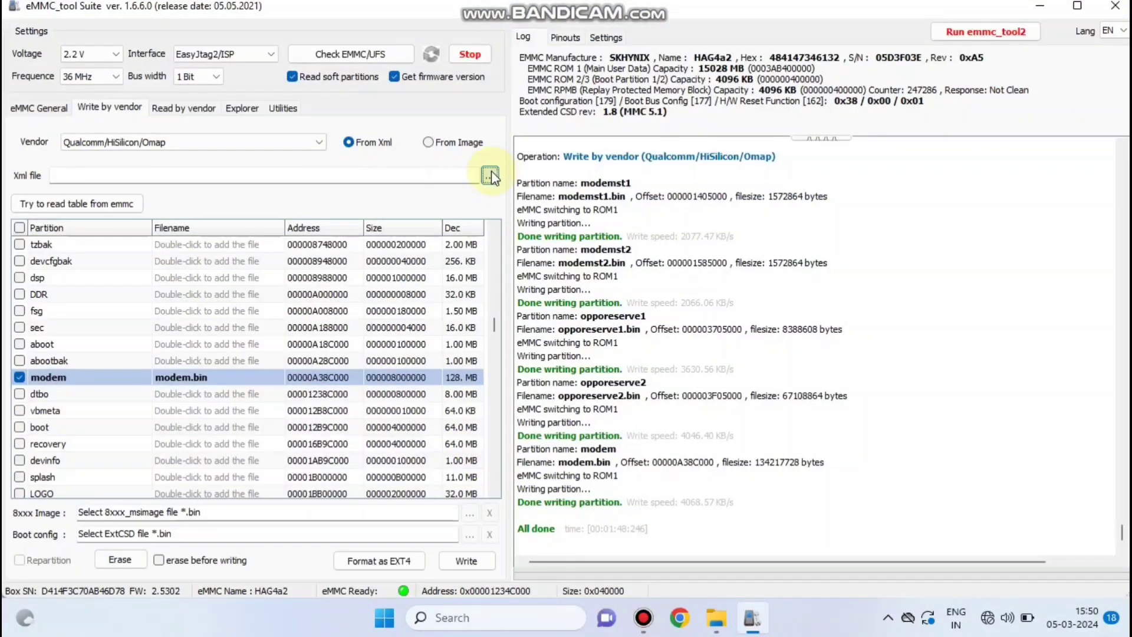
Start choosing the firmware XML file and browse to the OPPO A3S firmware folder on the Data (D:) drive.
left_click(490, 175)
left_click(104, 68)
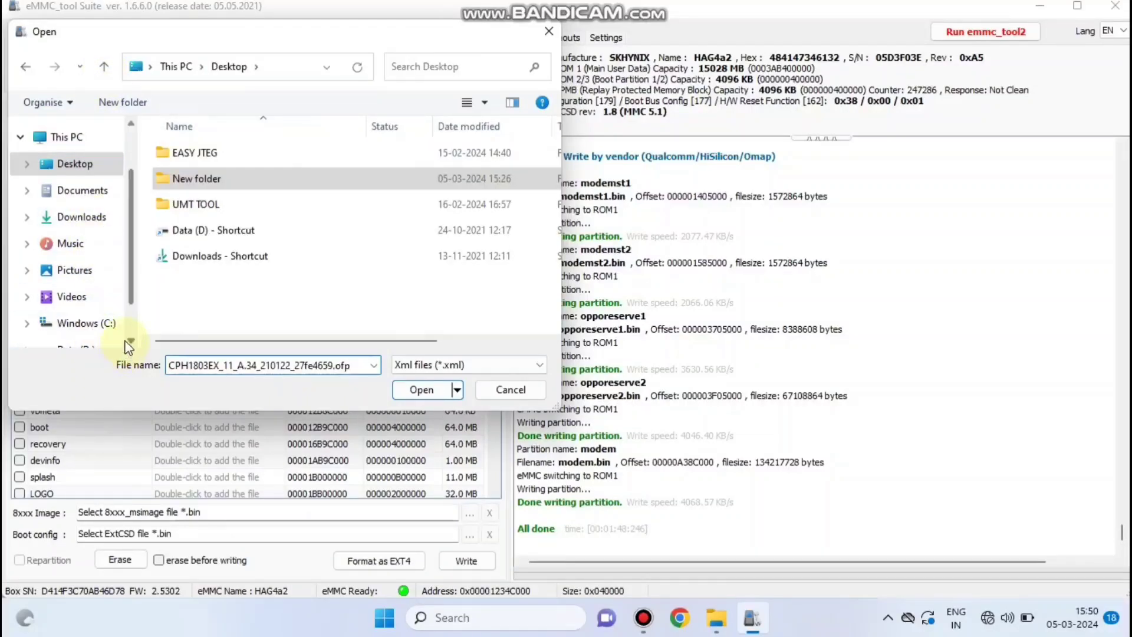
scroll(118, 334, "down", 1)
left_click(68, 315)
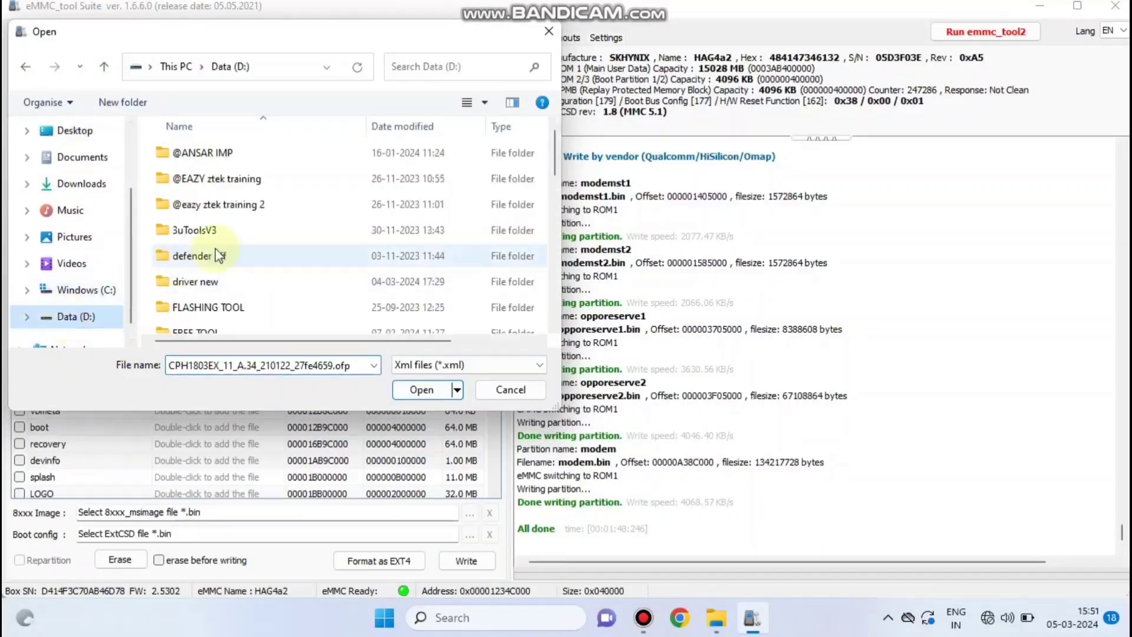
scroll(220, 255, "down", 7)
left_click(194, 168)
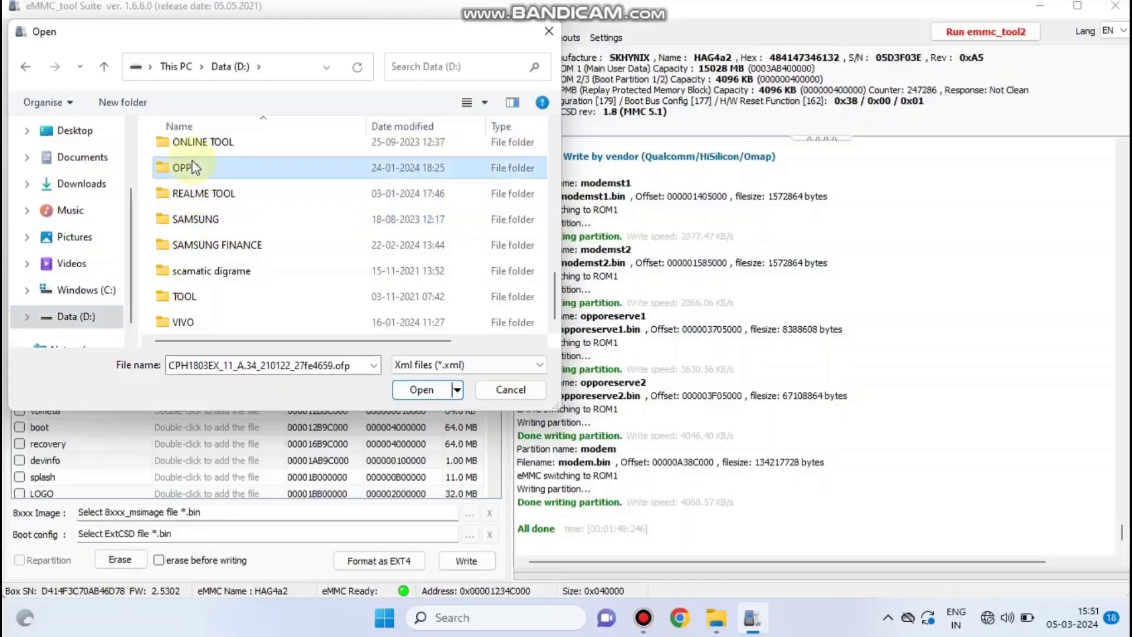
double_click(195, 168)
double_click(200, 179)
double_click(221, 155)
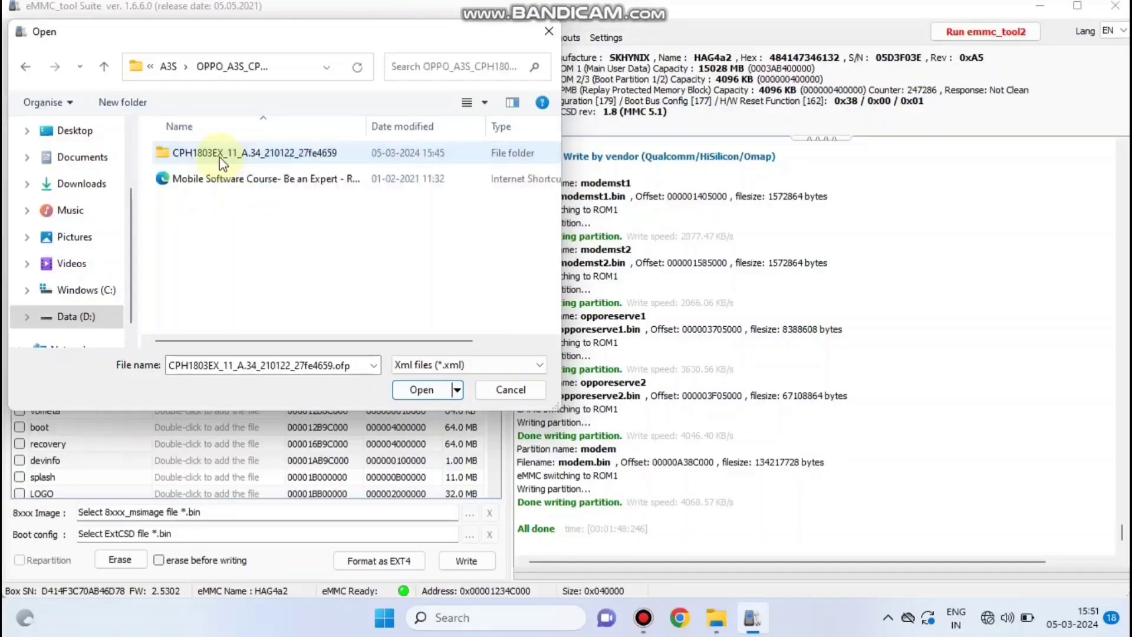
Load rawprogram0.xml from the CPH1803EX_11_A.34_210122_27fe4659 folder as the XML file for the vendor write.
left_click(224, 158)
left_click(224, 158)
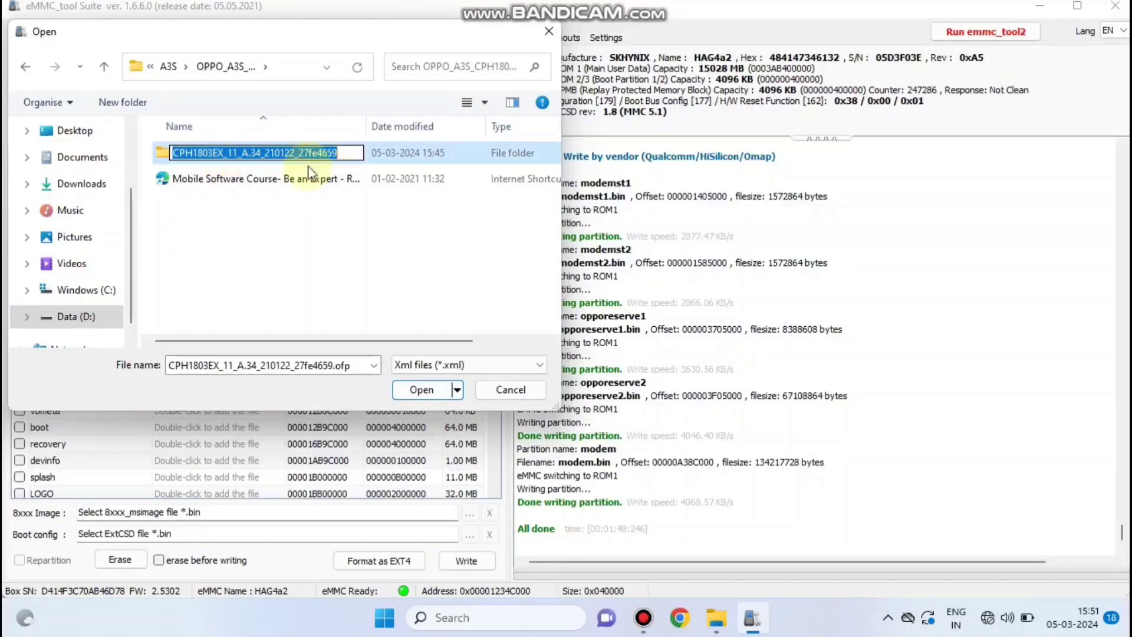
left_click(291, 240)
double_click(291, 155)
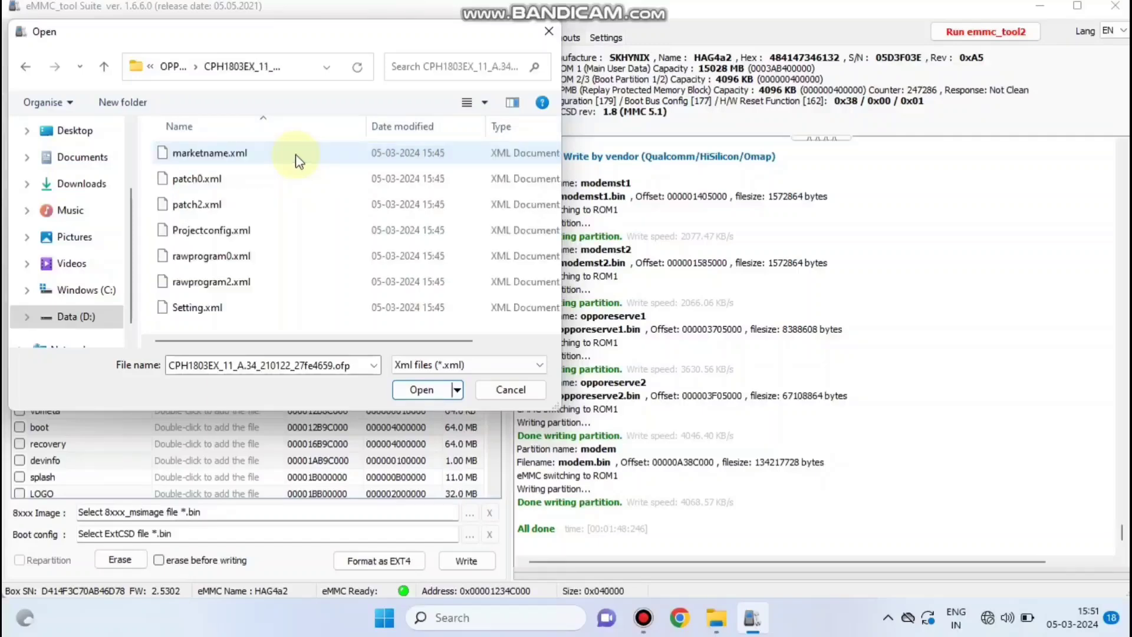
left_click(229, 255)
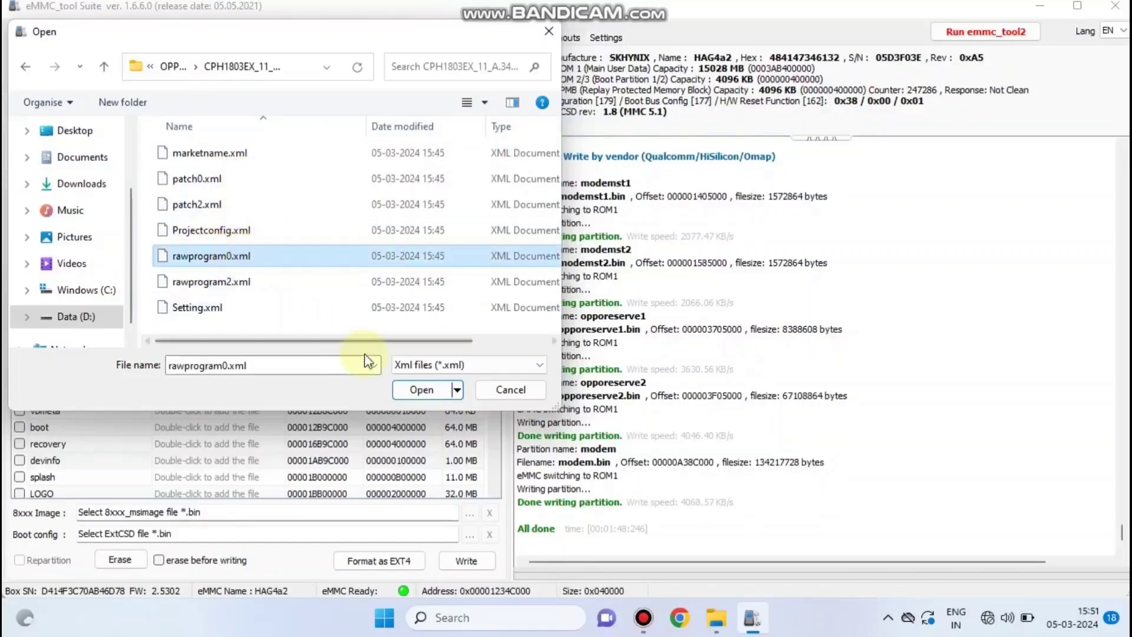
left_click(419, 391)
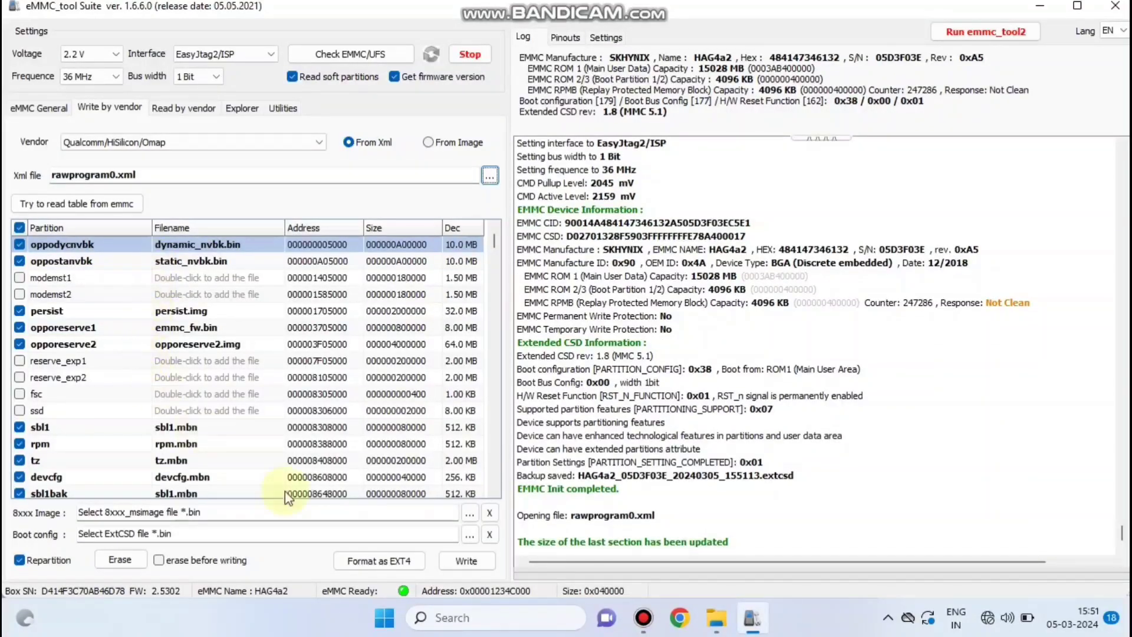
Review the loaded partition list and write the checked firmware files to the eMMC with Repartition enabled.
scroll(254, 472, "down", 3)
scroll(242, 459, "down", 10)
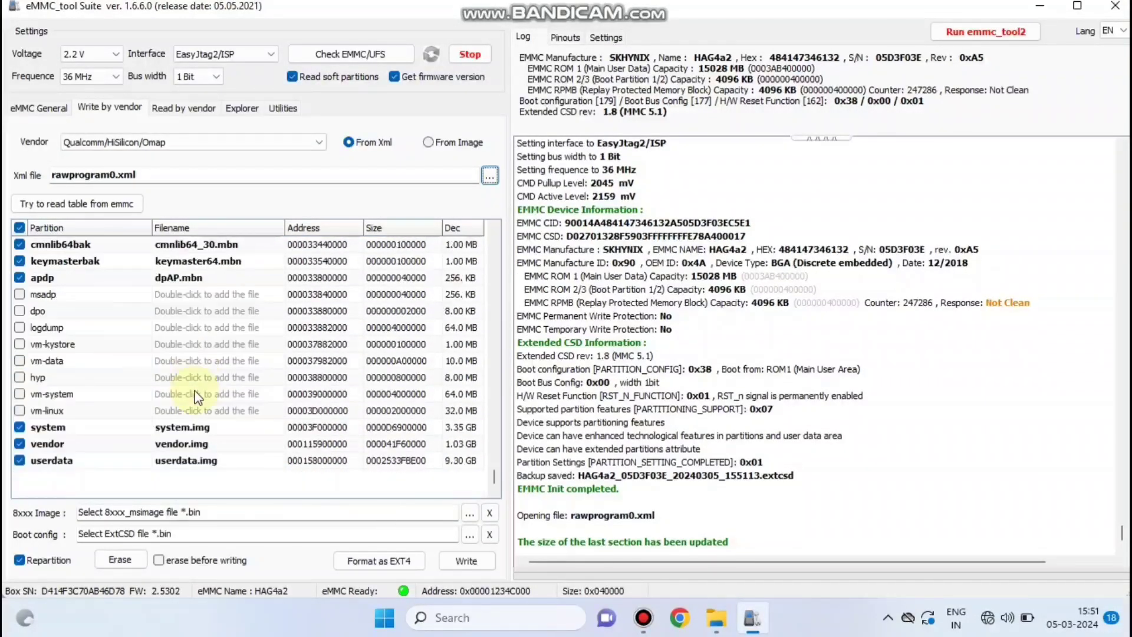
scroll(196, 390, "up", 13)
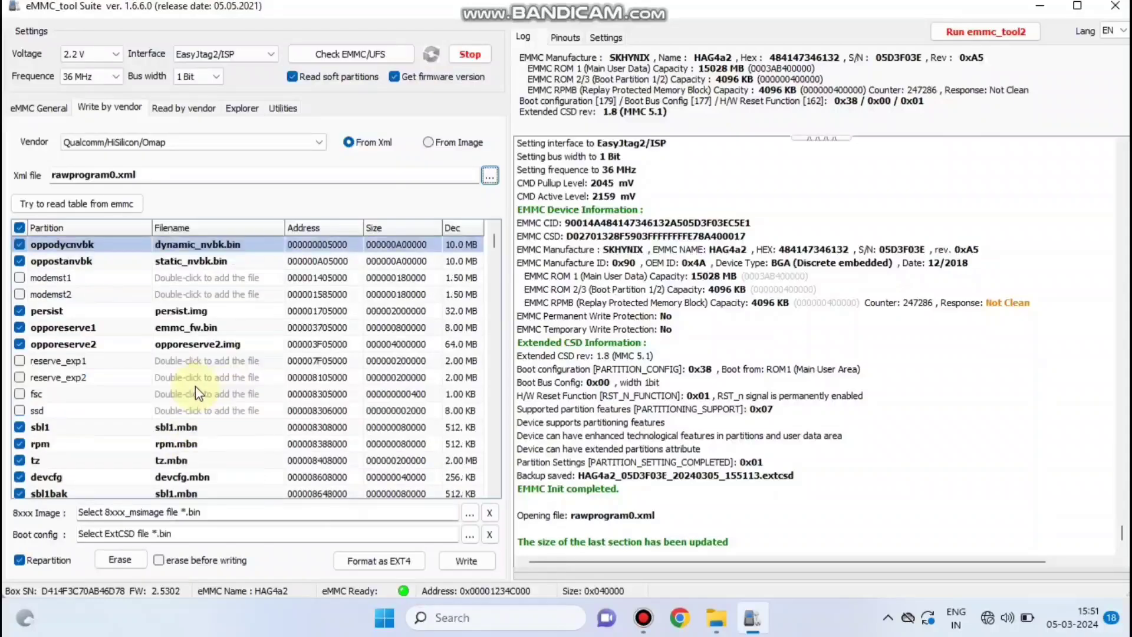
left_click(469, 563)
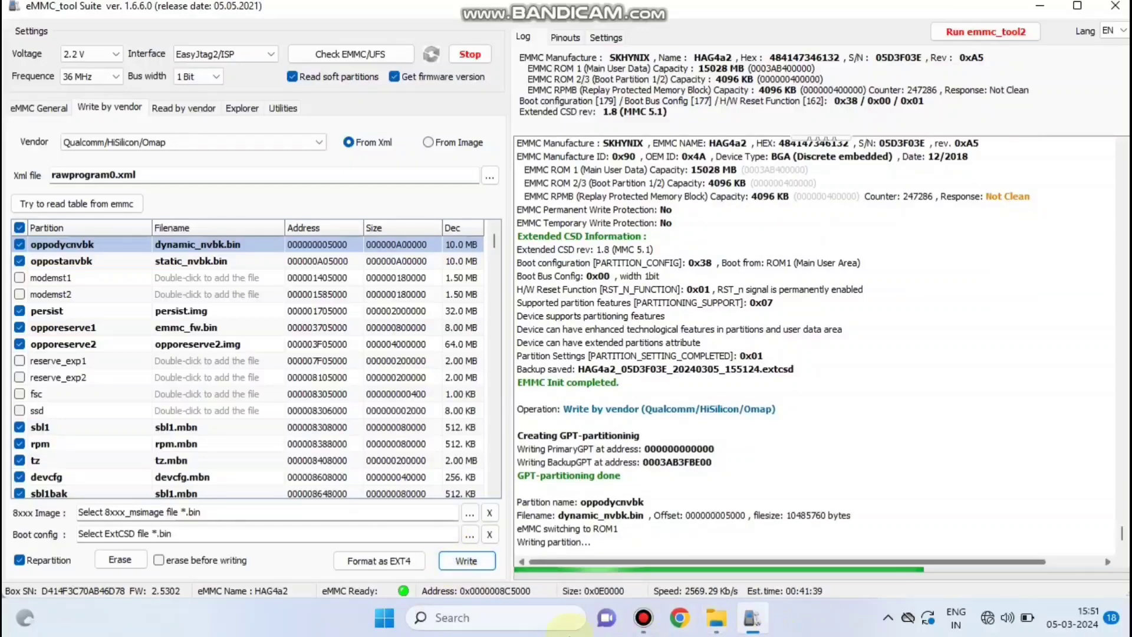
left_click(640, 622)
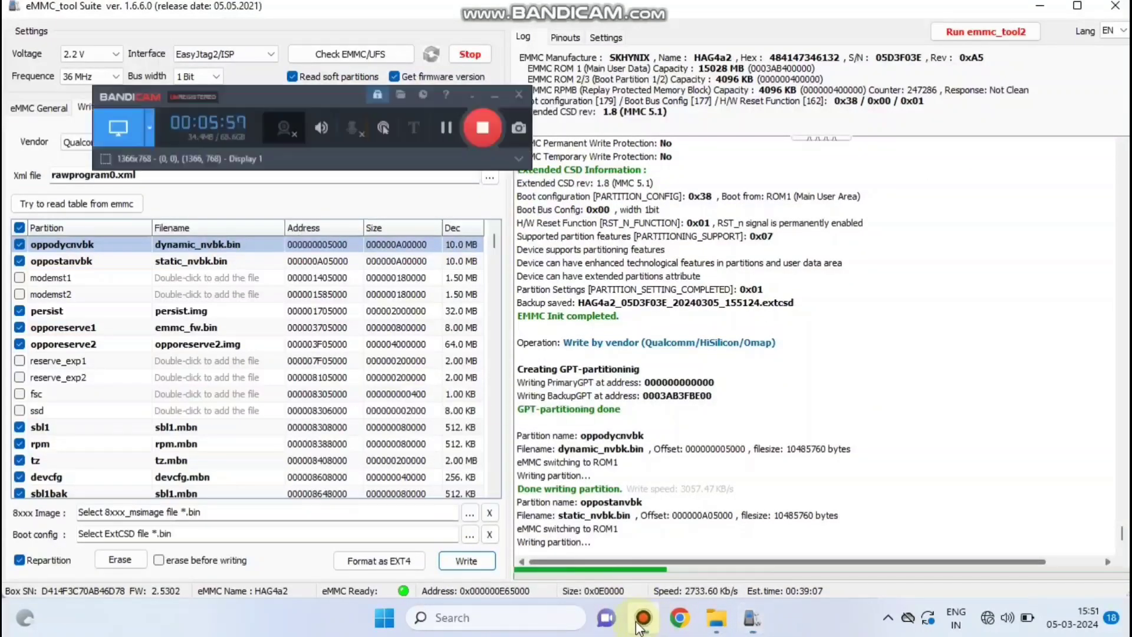
left_click(641, 623)
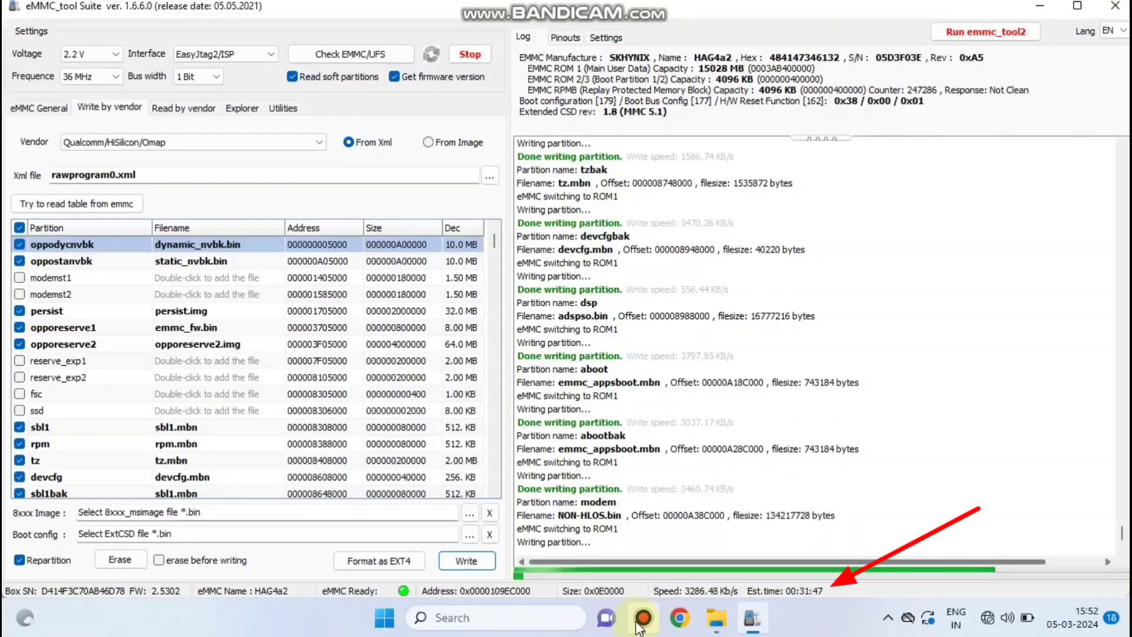
left_click(642, 617)
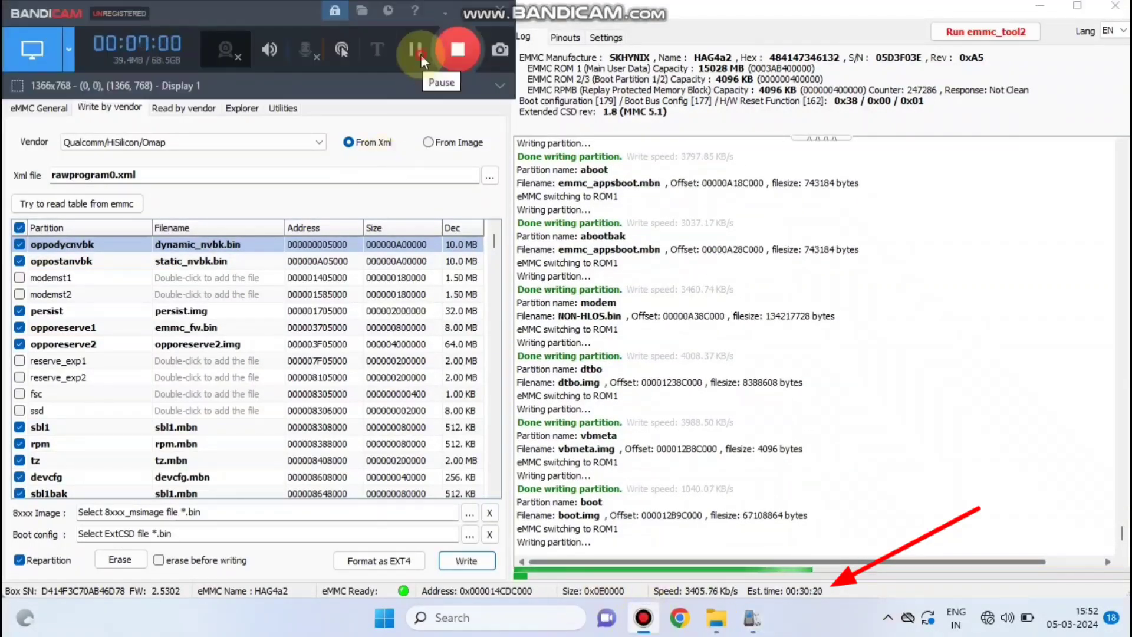